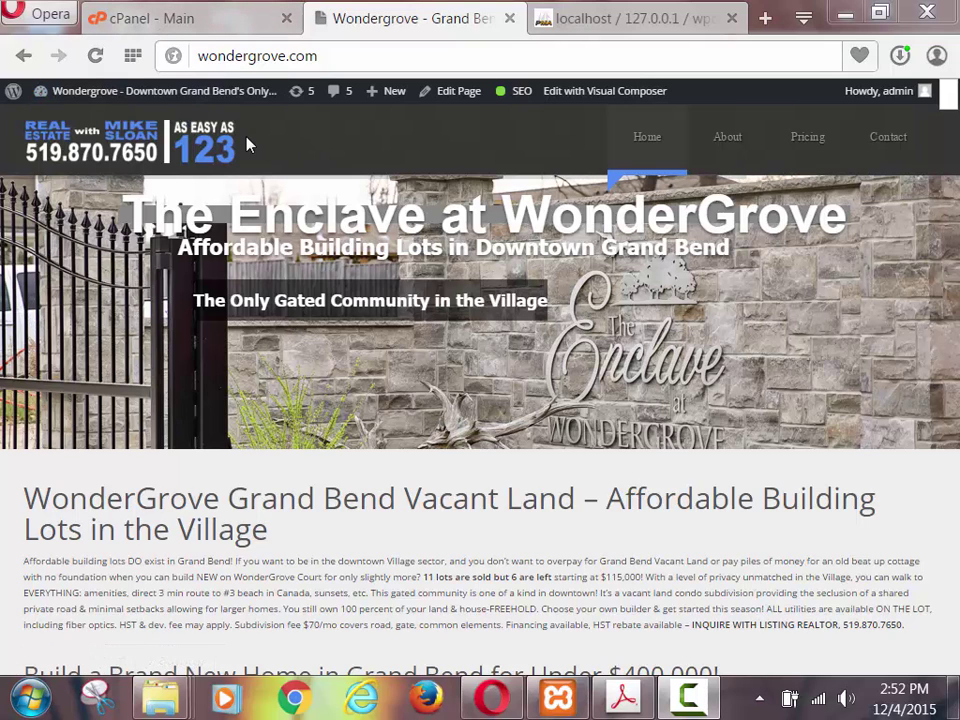
Step: Go to the site's admin media library and open the attachment details of the WonderGrove street map image
mouse_move(105, 93)
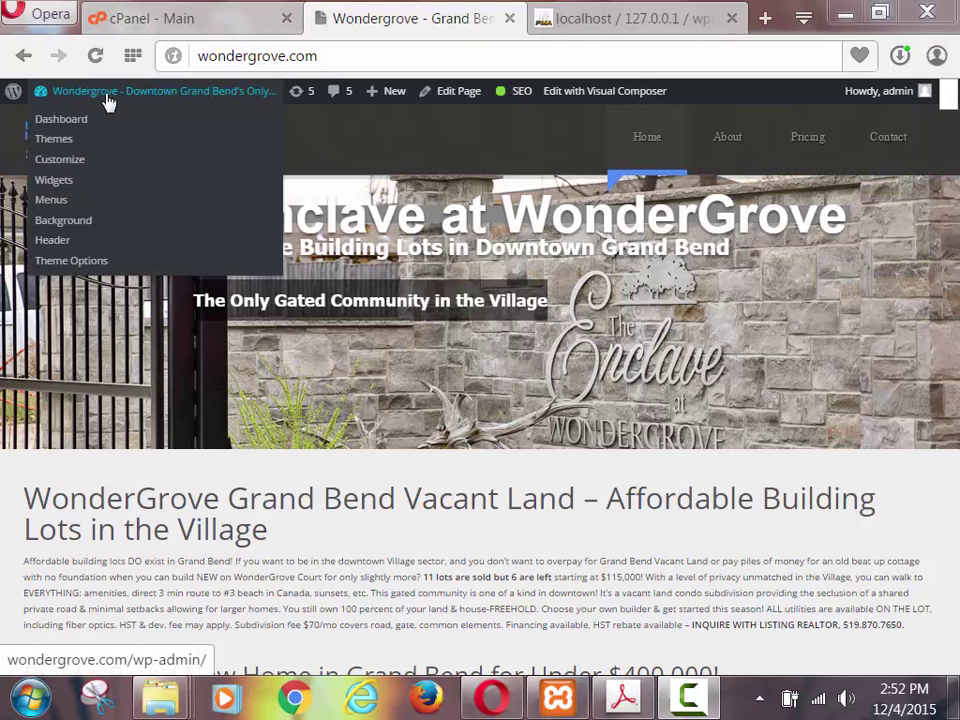
left_click(60, 121)
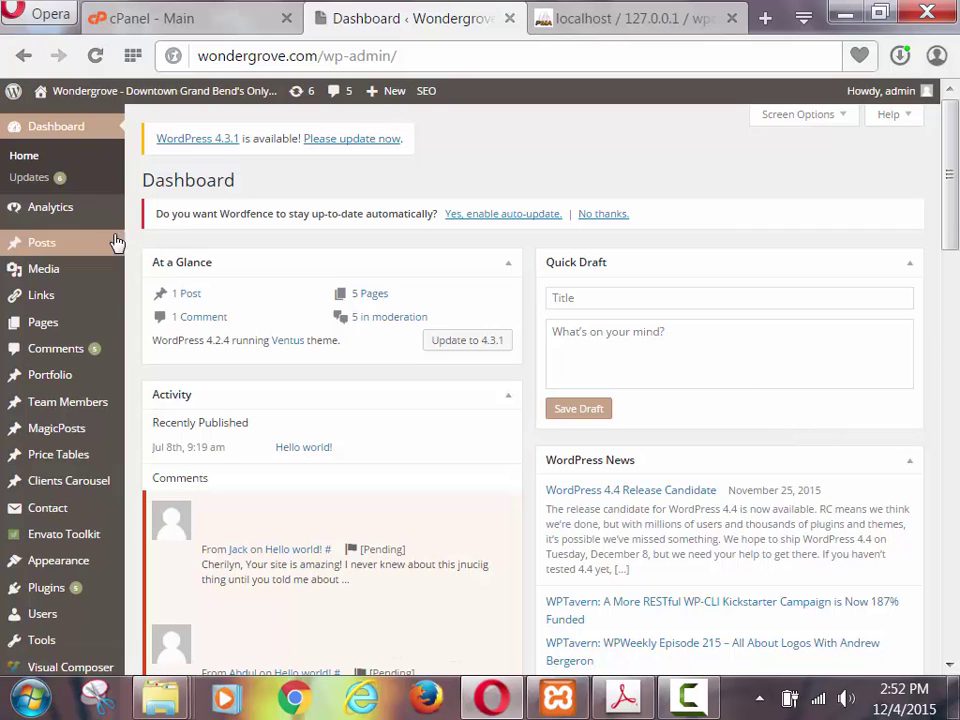
left_click(43, 268)
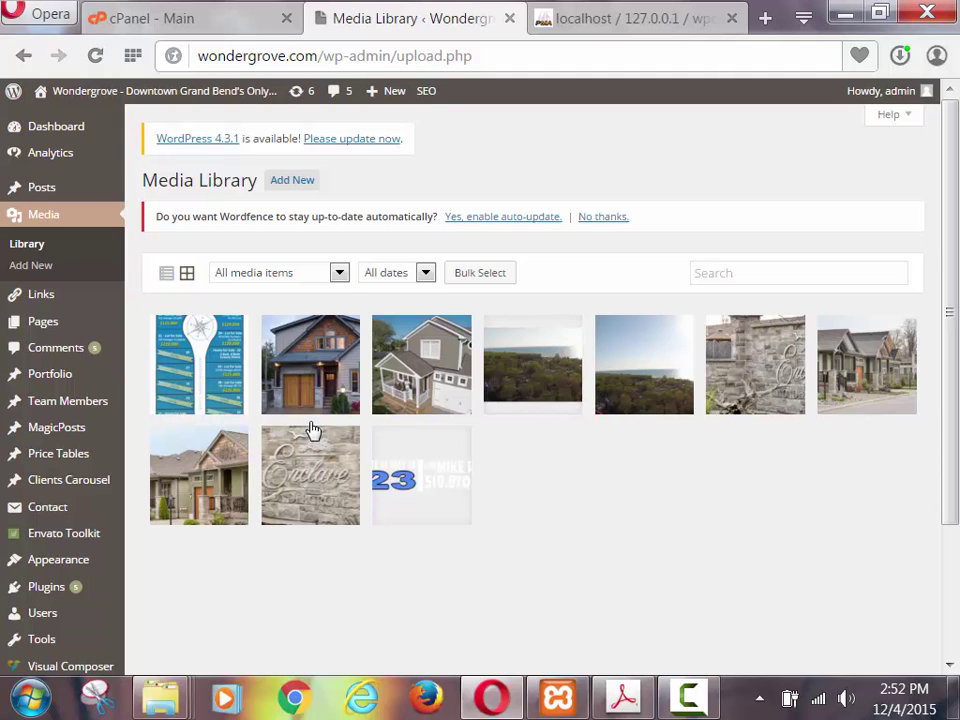
left_click(199, 381)
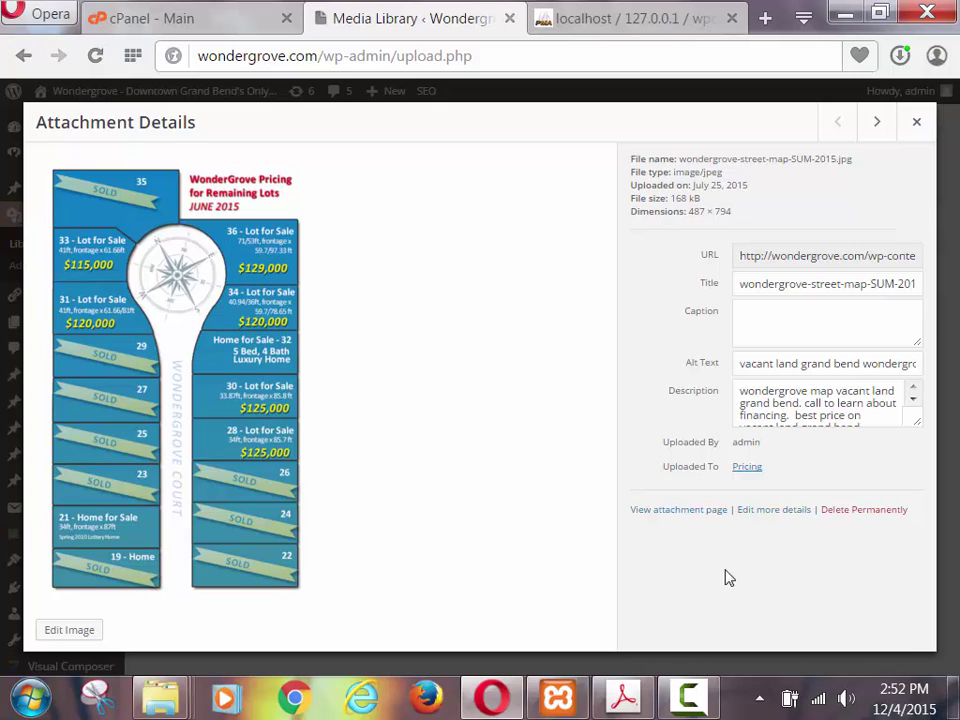
Step: Examine the full alt text and description of the street map image for keyword use
left_click_drag(743, 363, 908, 373)
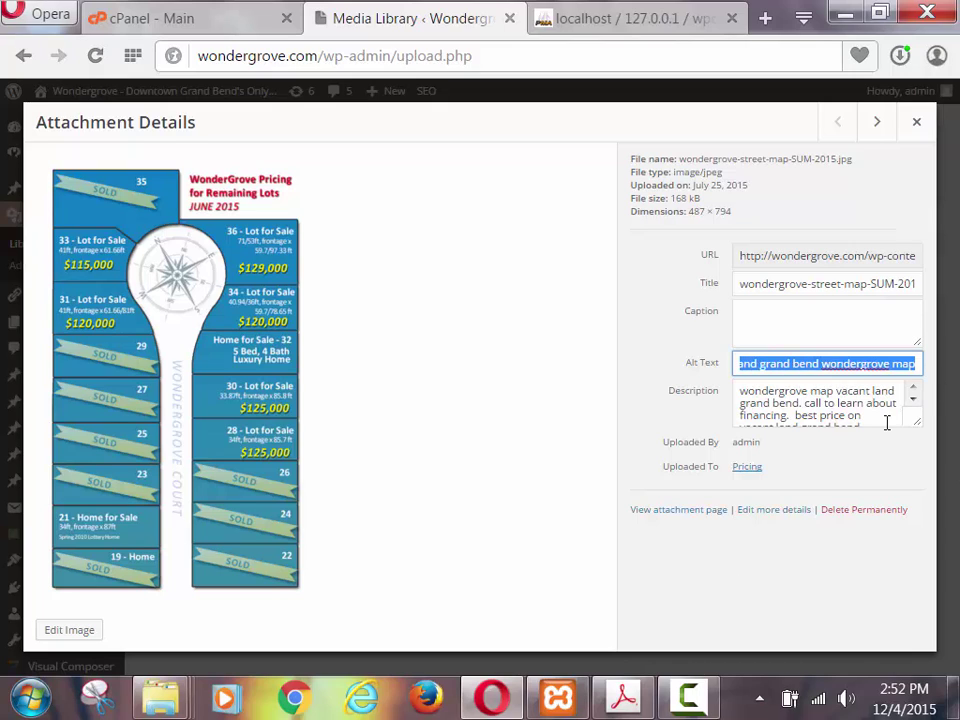
left_click(906, 403)
left_click(911, 400)
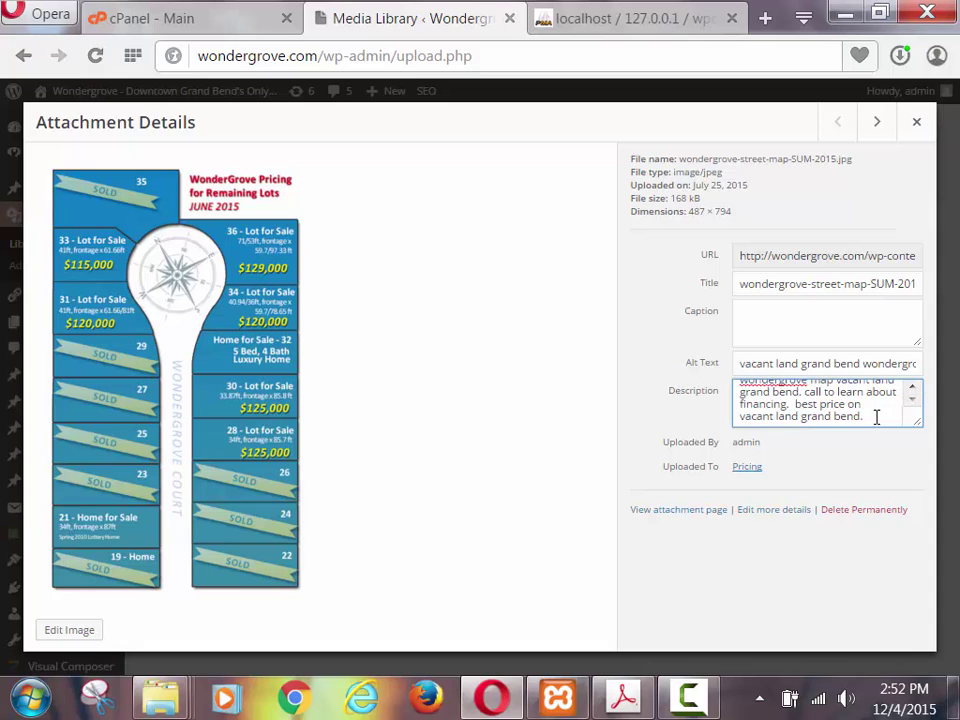
left_click_drag(876, 416, 581, 421)
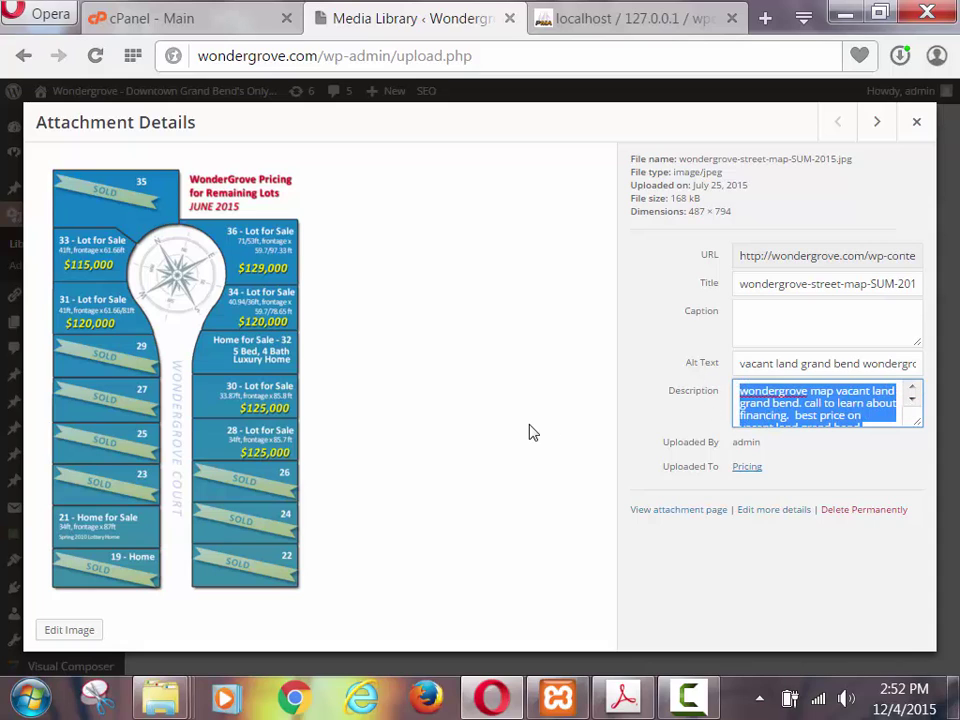
left_click(822, 403)
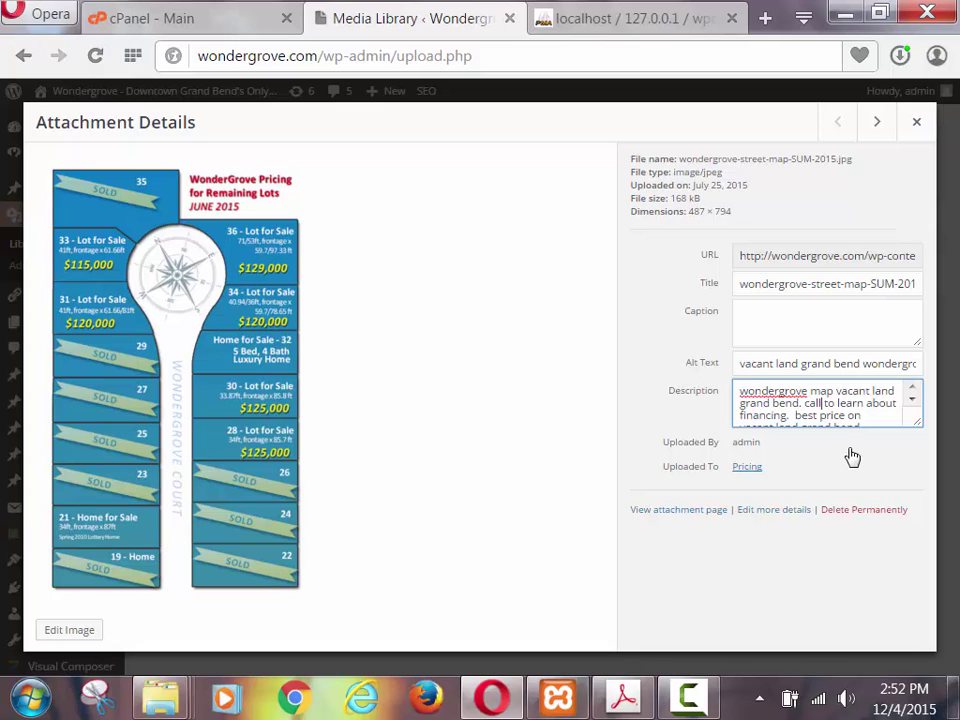
left_click_drag(746, 369, 905, 369)
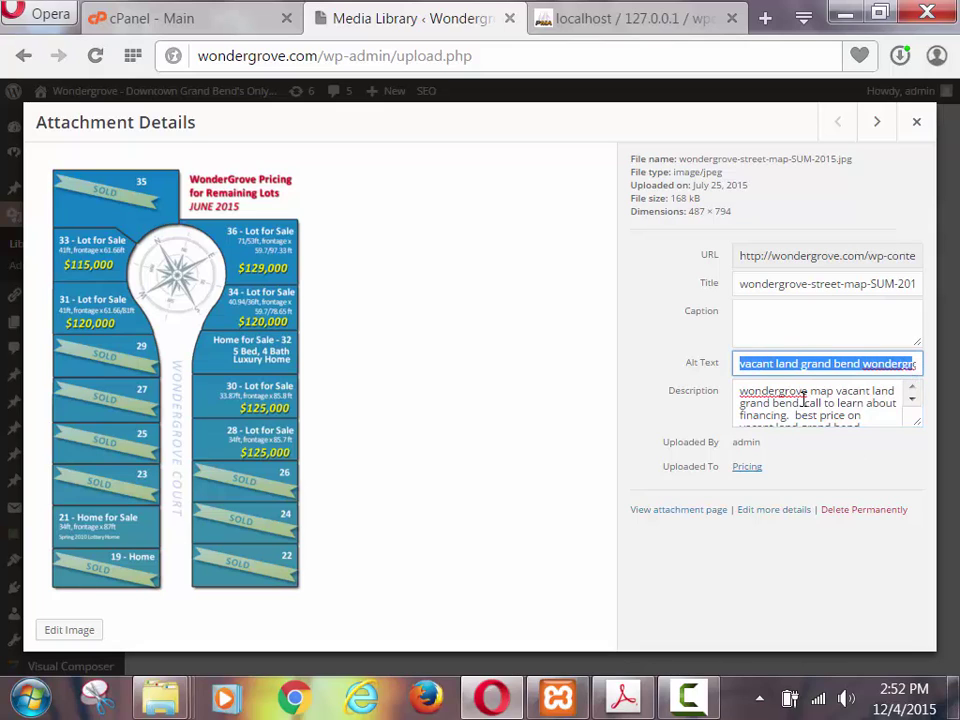
left_click(772, 403)
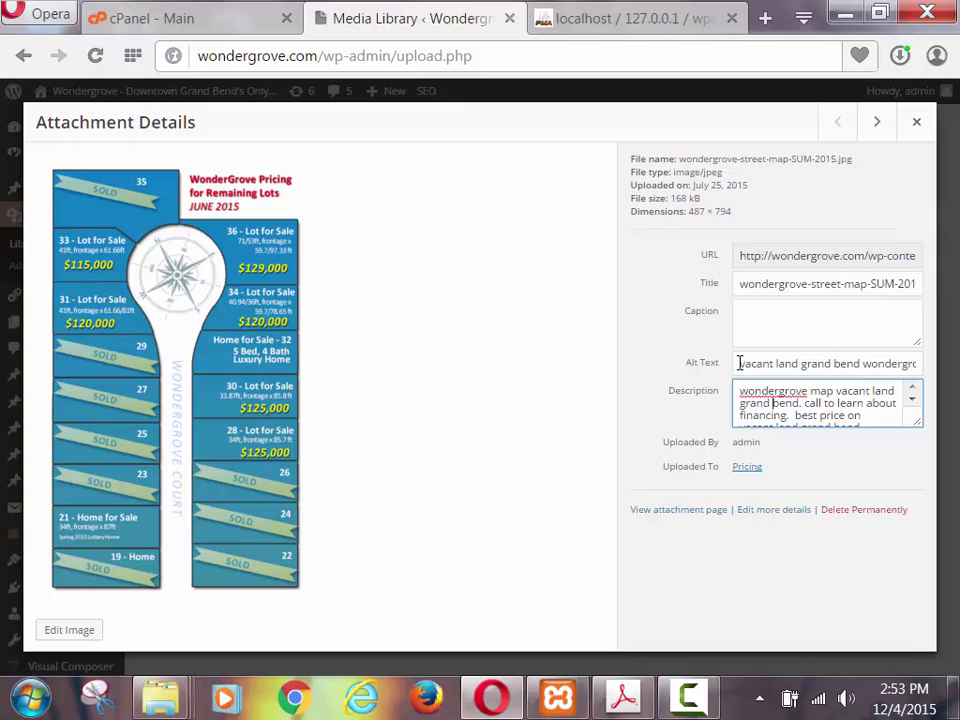
left_click_drag(740, 363, 918, 364)
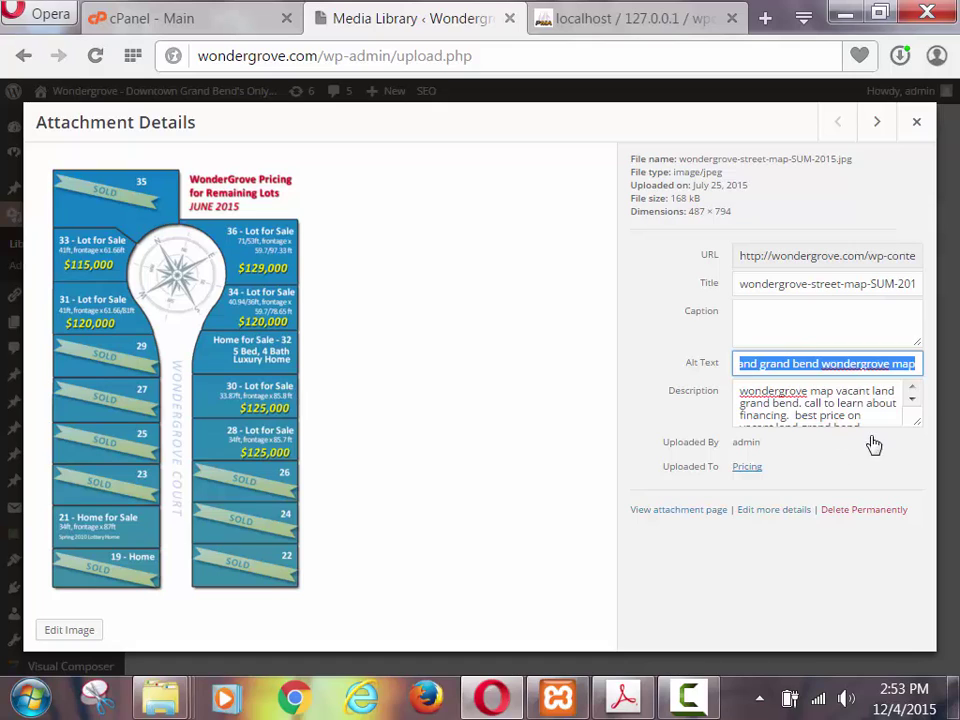
left_click(911, 398)
left_click_drag(873, 418, 729, 381)
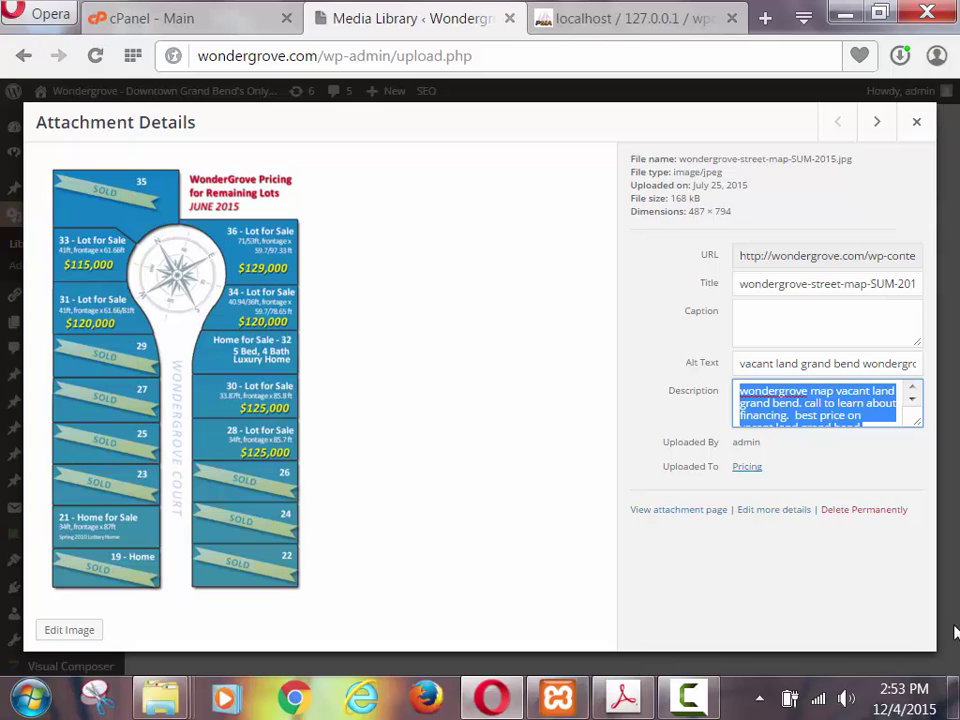
left_click(910, 403)
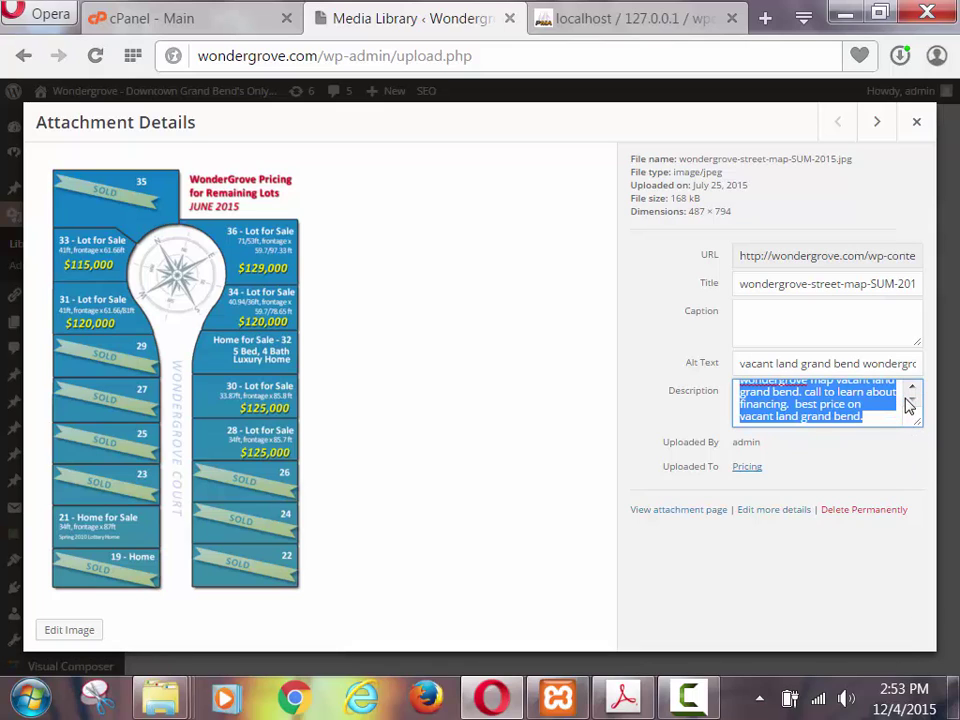
left_click(881, 413)
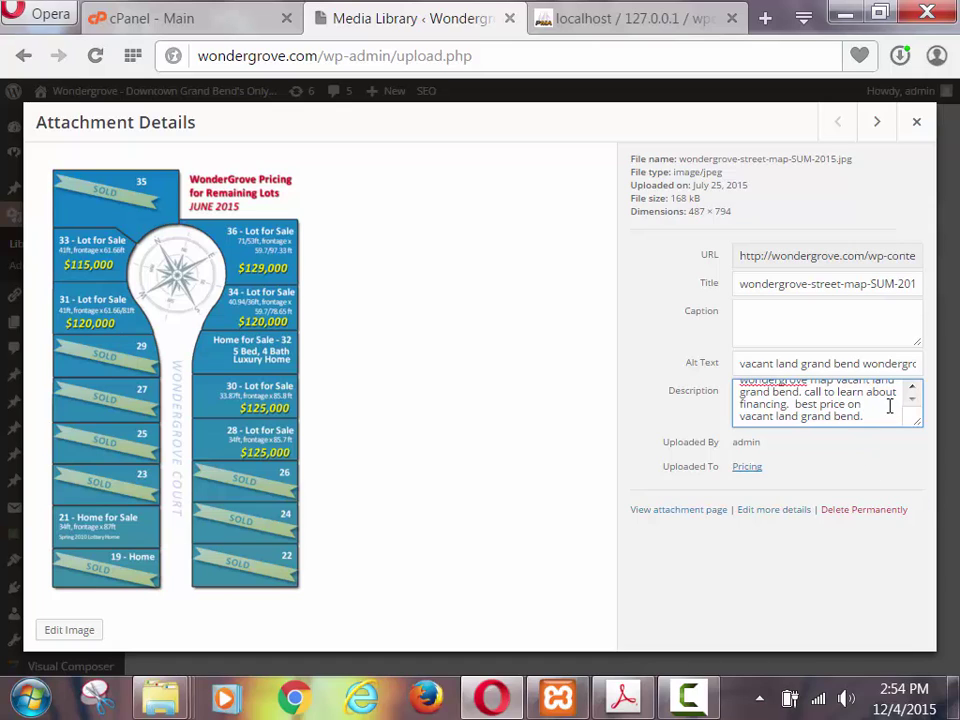
left_click_drag(889, 405, 577, 188)
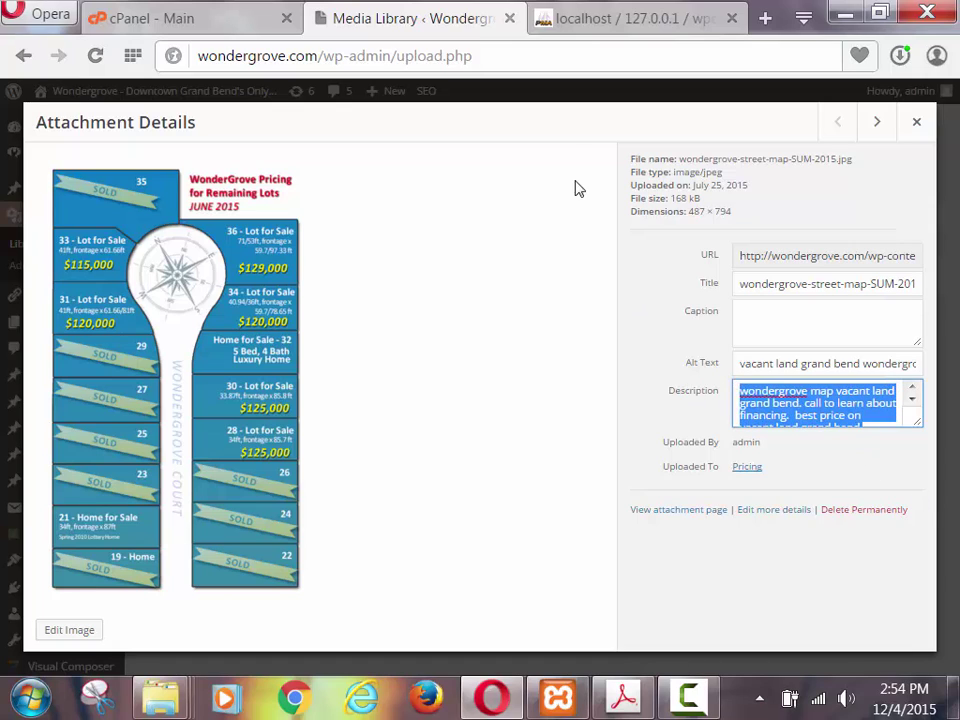
Step: Check the alt text and description of the following image, wondergrove-court-grandbend-slider-home2.jpg, and close the attachment details
left_click(876, 126)
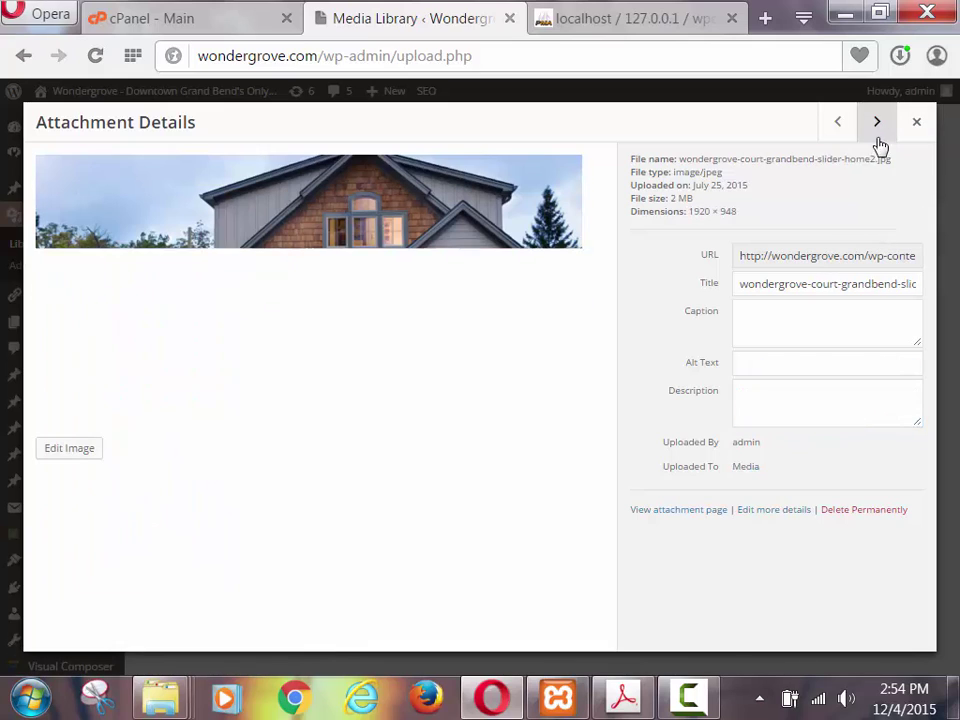
left_click(763, 360)
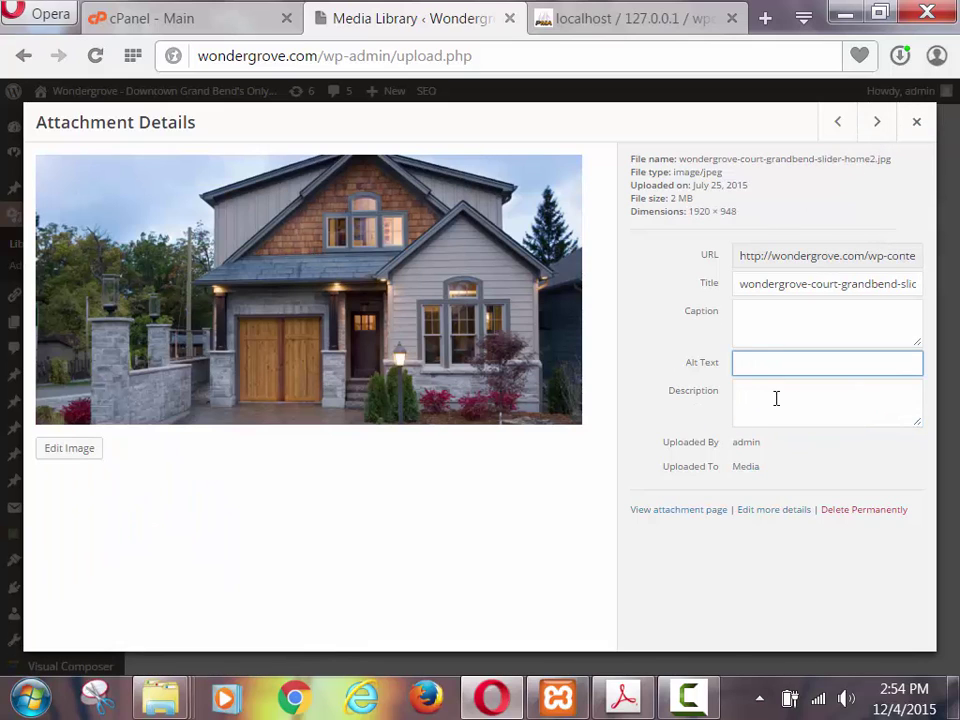
left_click(776, 398)
left_click(763, 370)
left_click(916, 121)
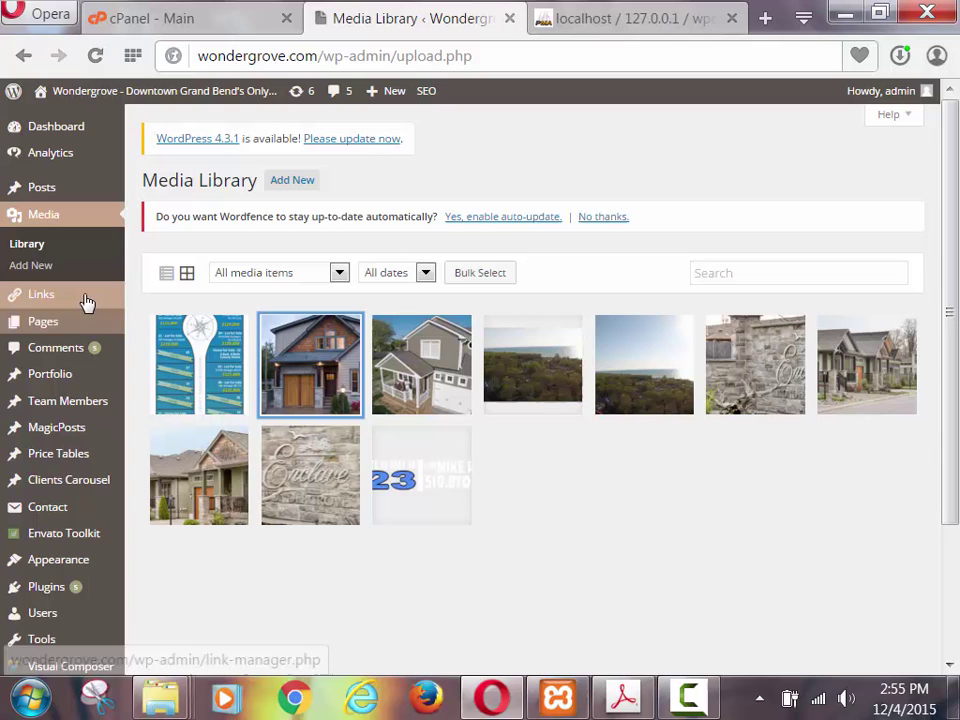
Step: Open the Pricing page for editing in visual mode and review its Yoast SEO content analysis
mouse_move(71, 327)
left_click(150, 327)
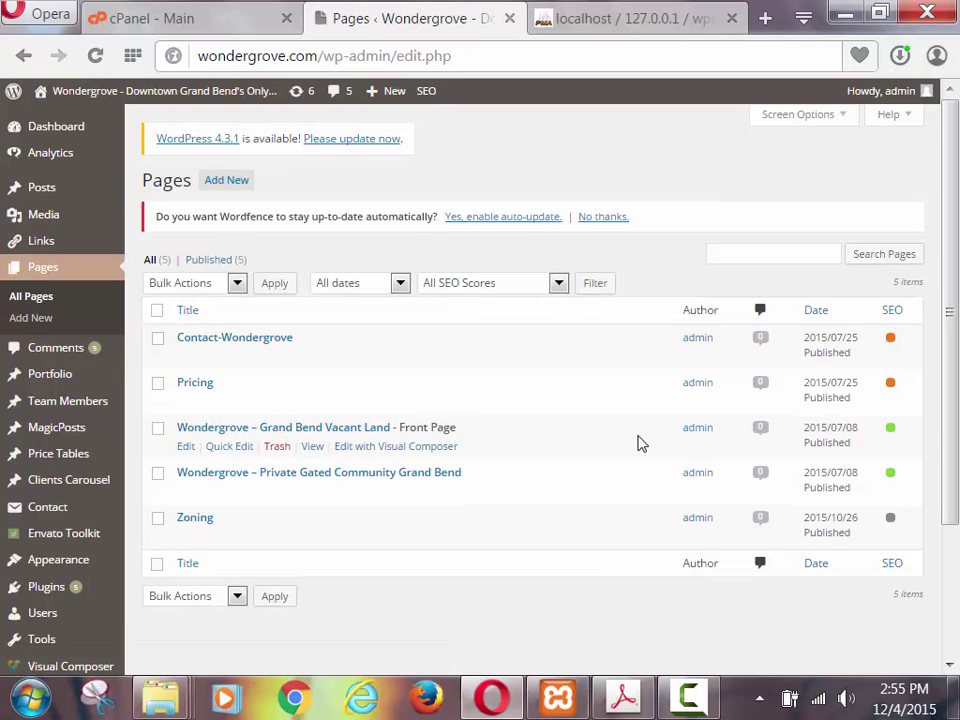
left_click(186, 401)
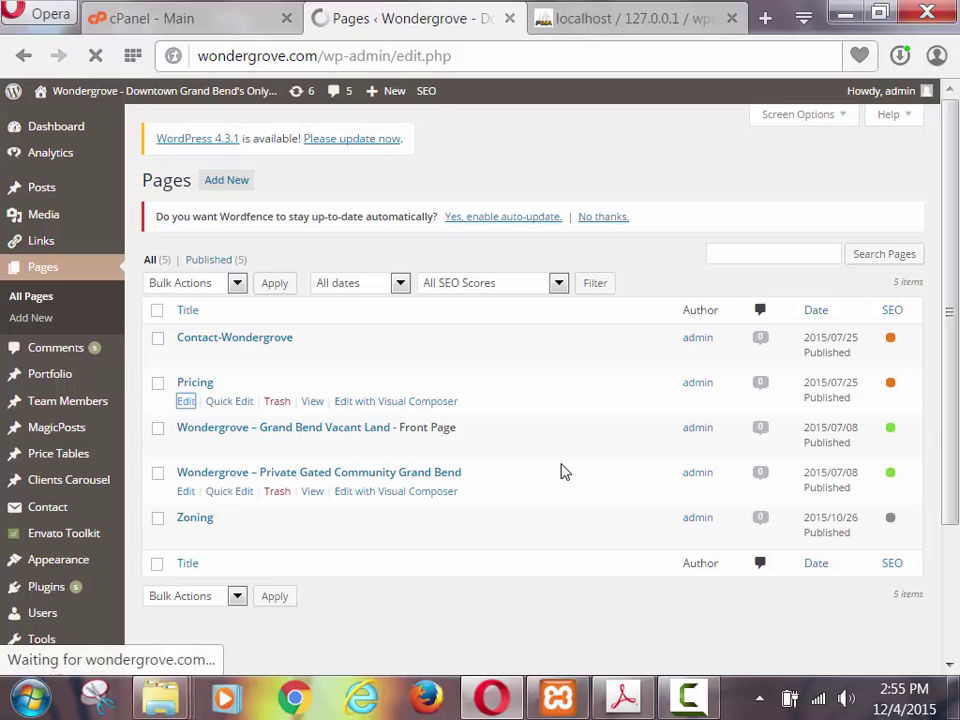
scroll(525, 367, "down", 1)
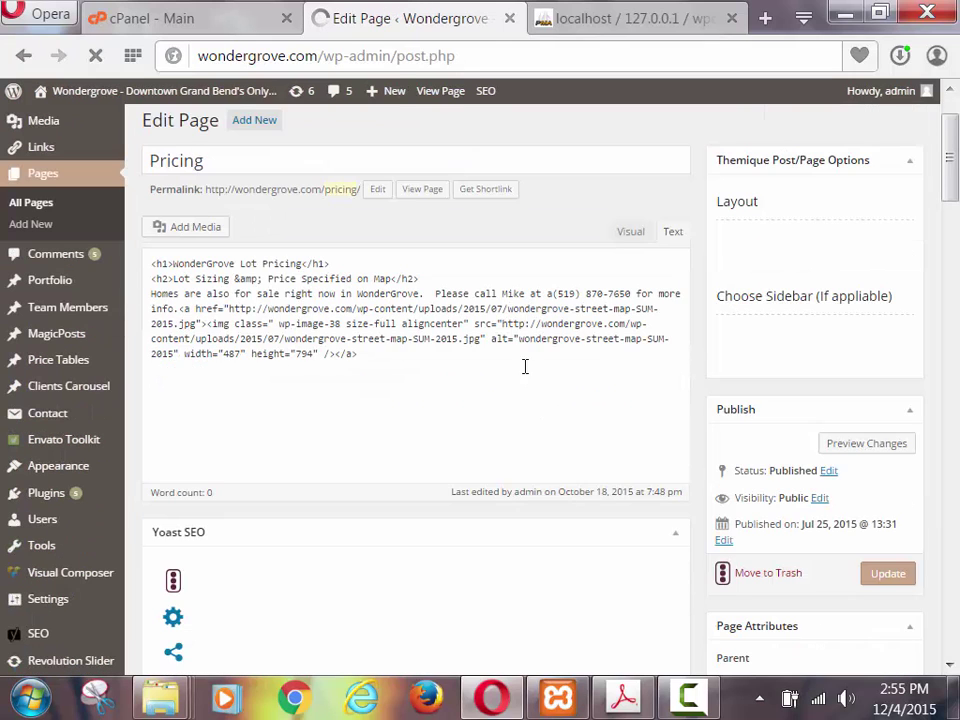
left_click(632, 276)
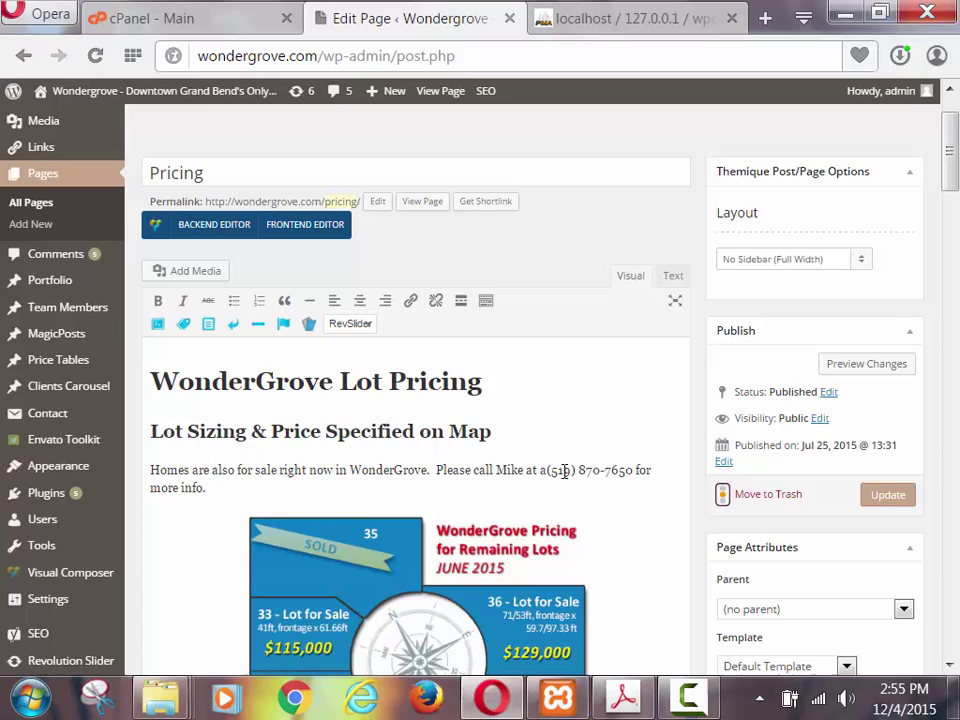
scroll(560, 468, "down", 10)
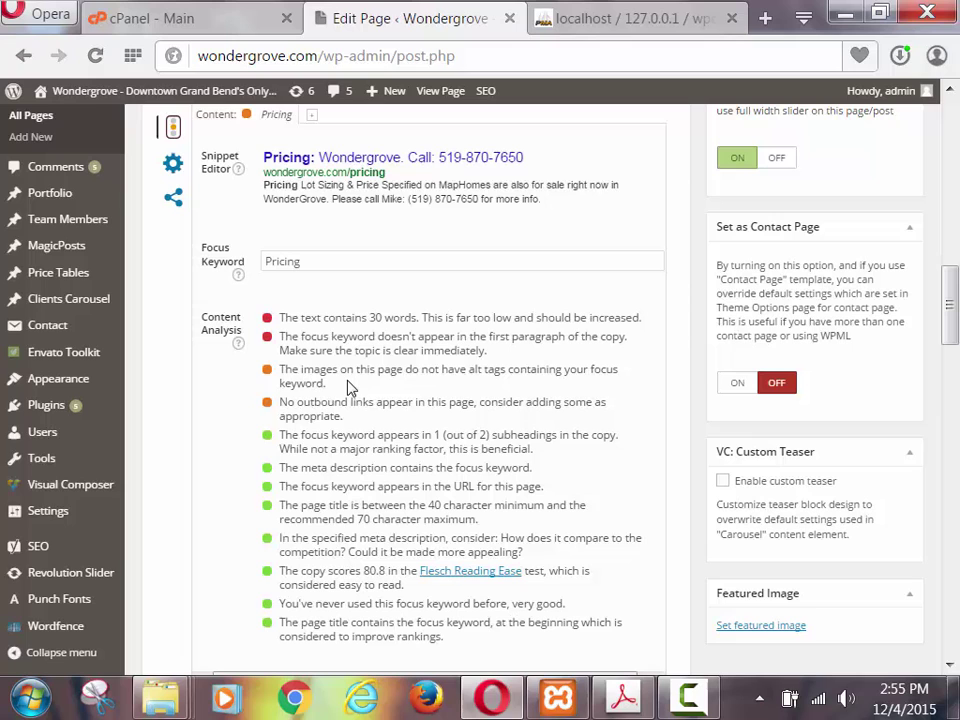
Step: Switch to Acrobat to review the final project's point-by-point requirements, and return to the Pricing page editor in Opera
key("alt+Tab")
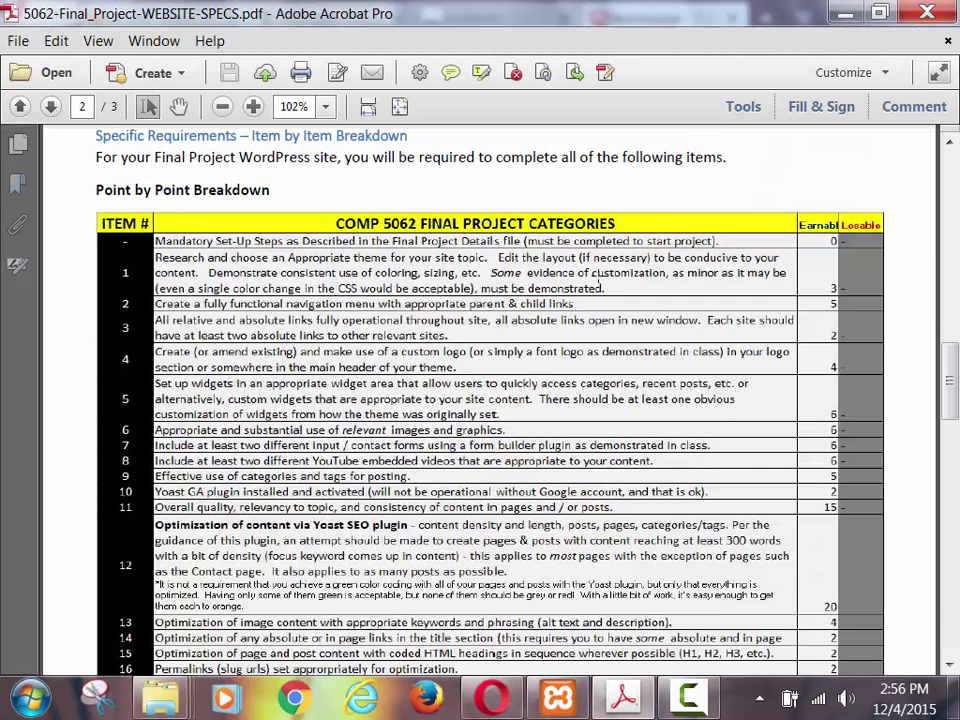
scroll(467, 307, "down", 1)
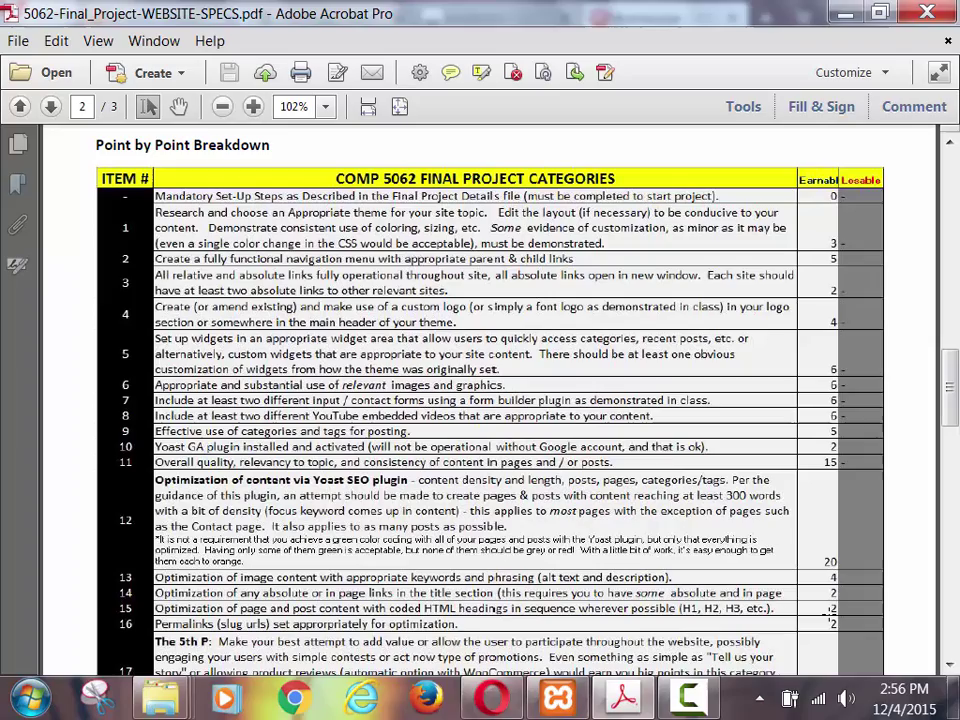
left_click(834, 12)
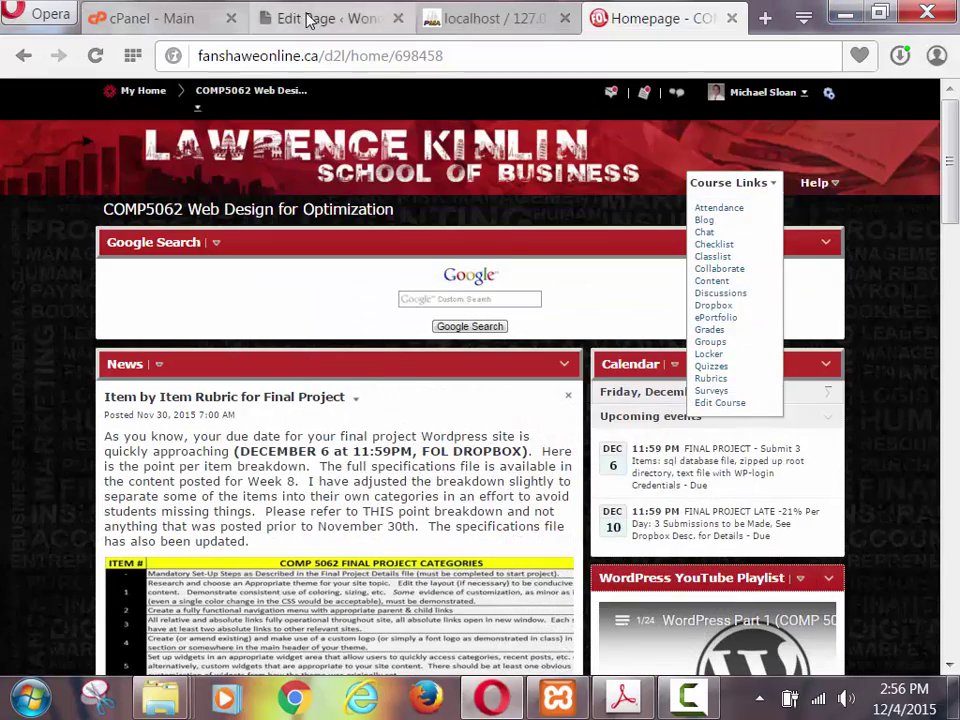
left_click(232, 16)
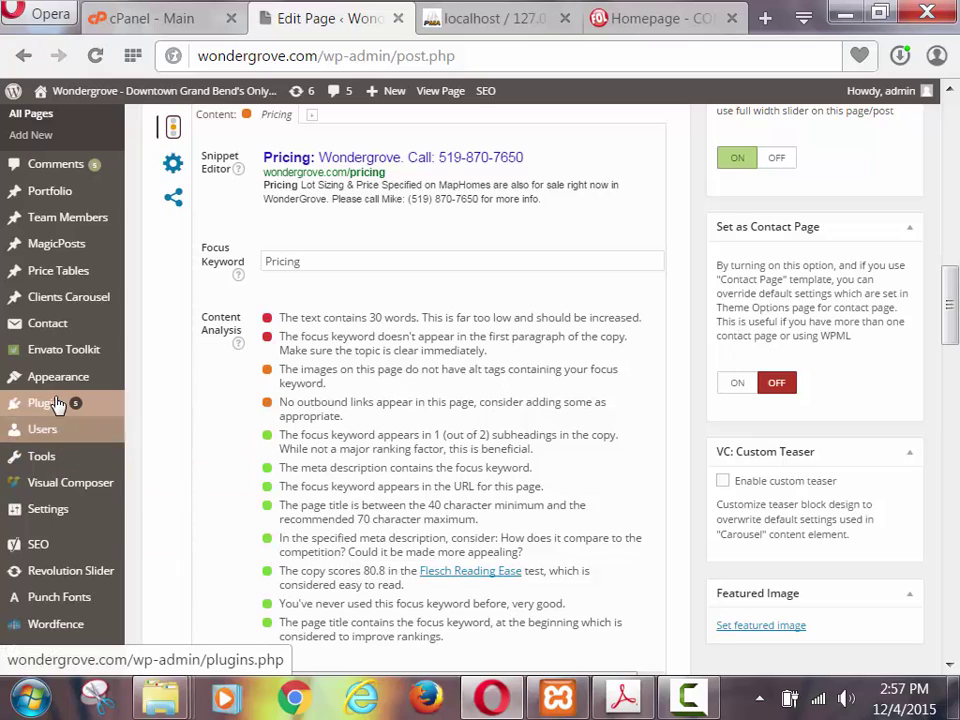
mouse_move(57, 377)
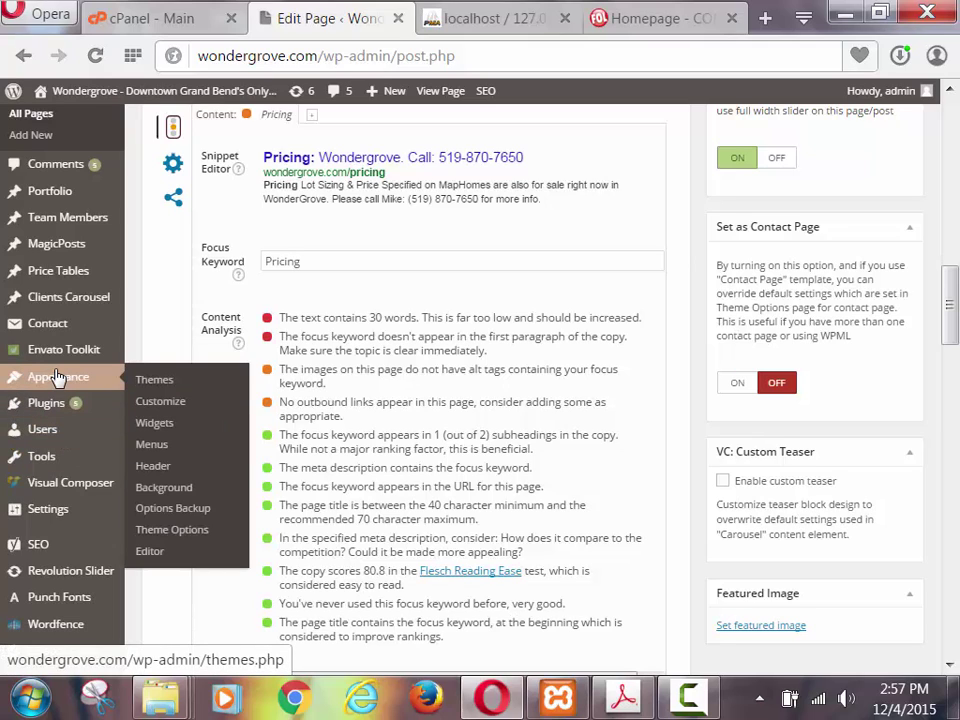
mouse_move(68, 548)
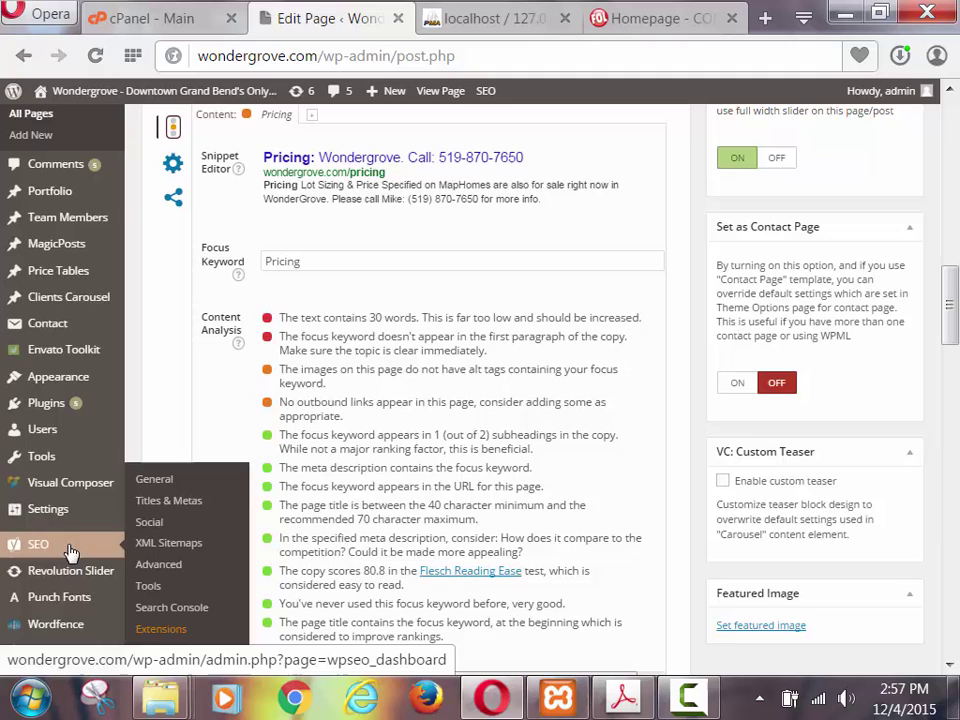
mouse_move(63, 429)
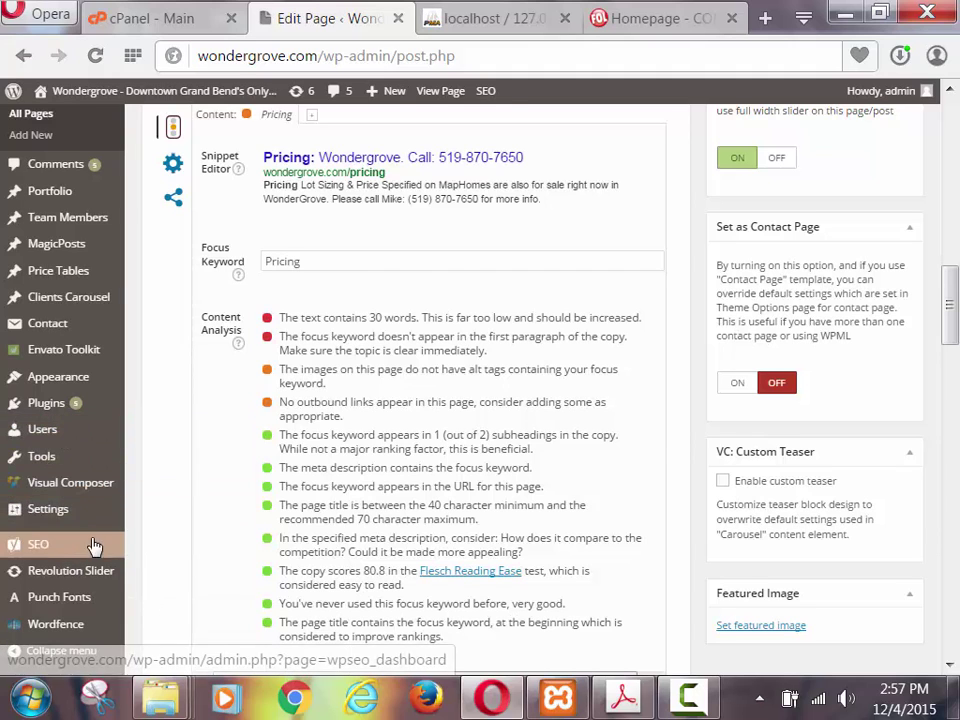
scroll(93, 546, "down", 2)
scroll(30, 529, "up", 3)
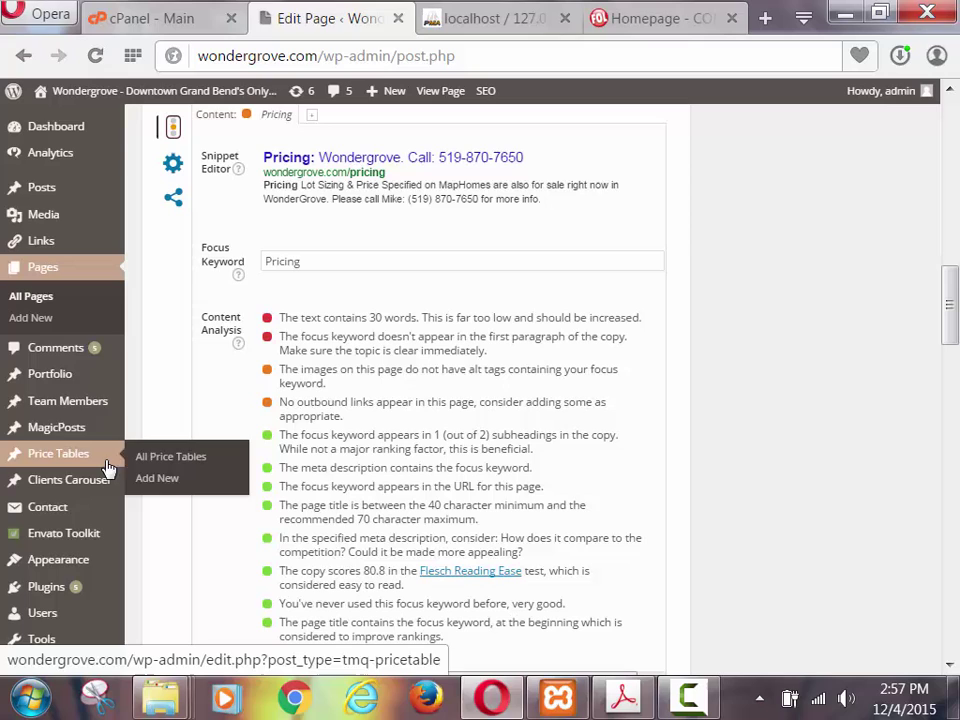
Step: Open the "Wondergrove – Private Gated Community Grand Bend" page for editing and examine its title heading, subheading and top-ten list
left_click(36, 300)
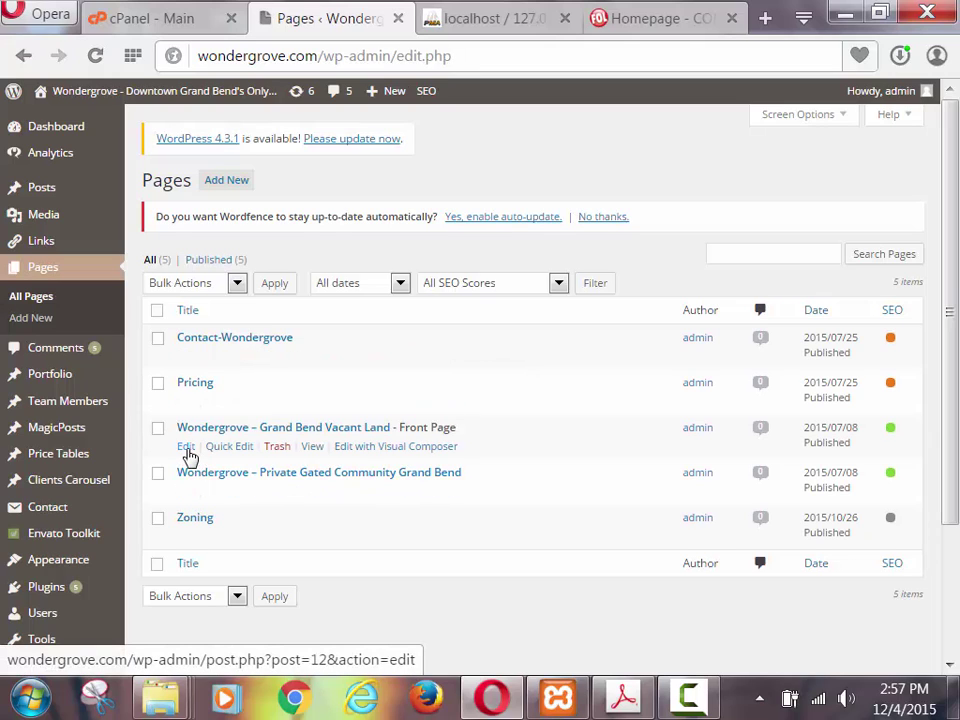
left_click(185, 492)
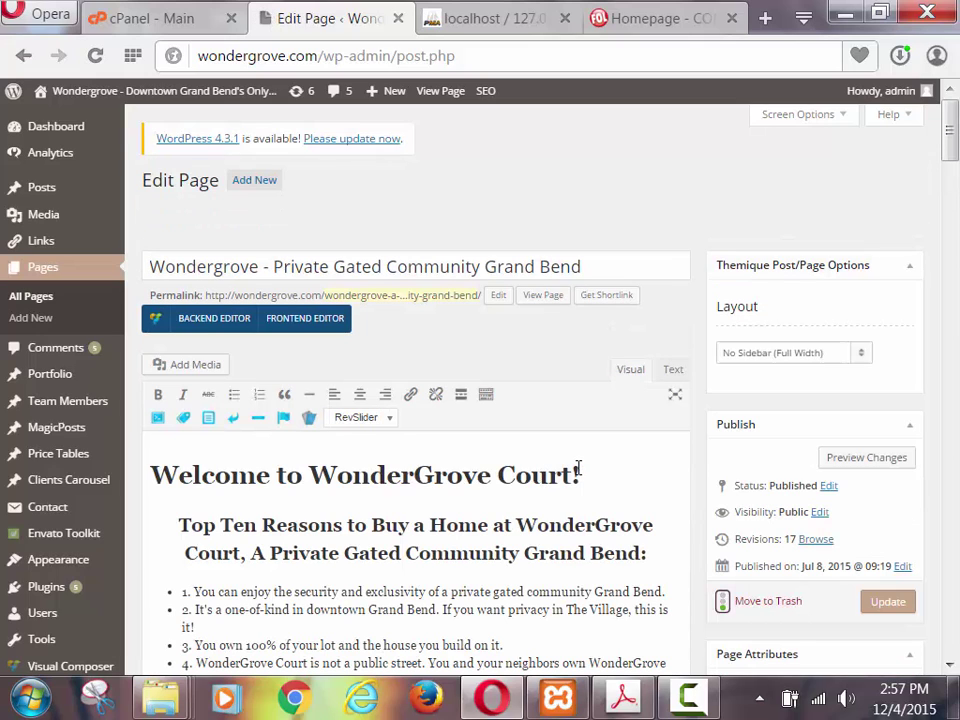
left_click_drag(578, 470, 148, 474)
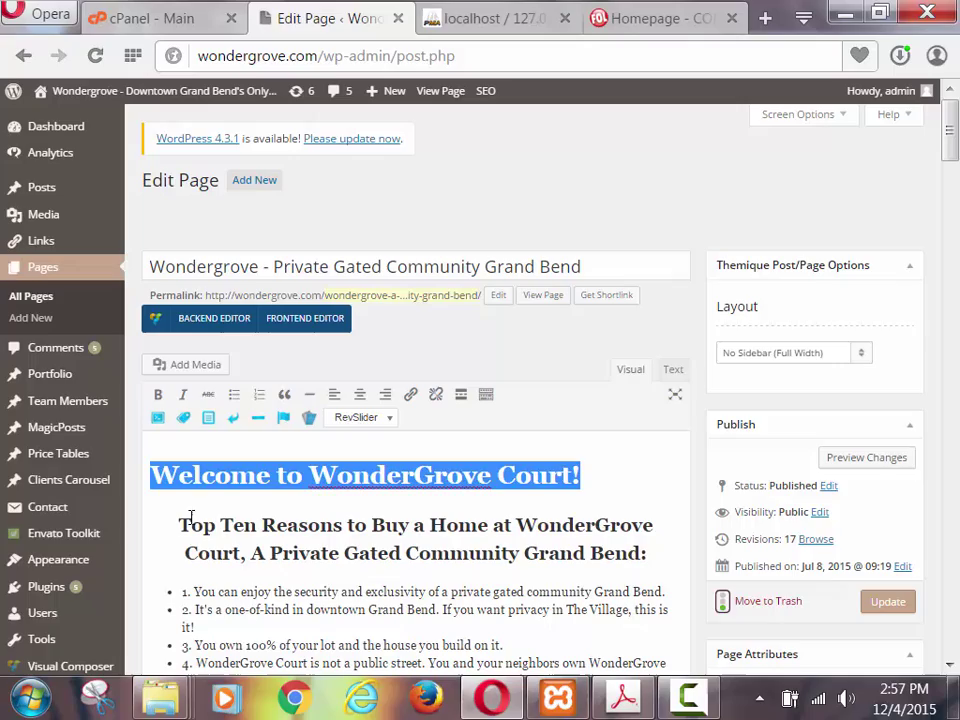
left_click_drag(190, 524, 621, 553)
scroll(471, 563, "down", 3)
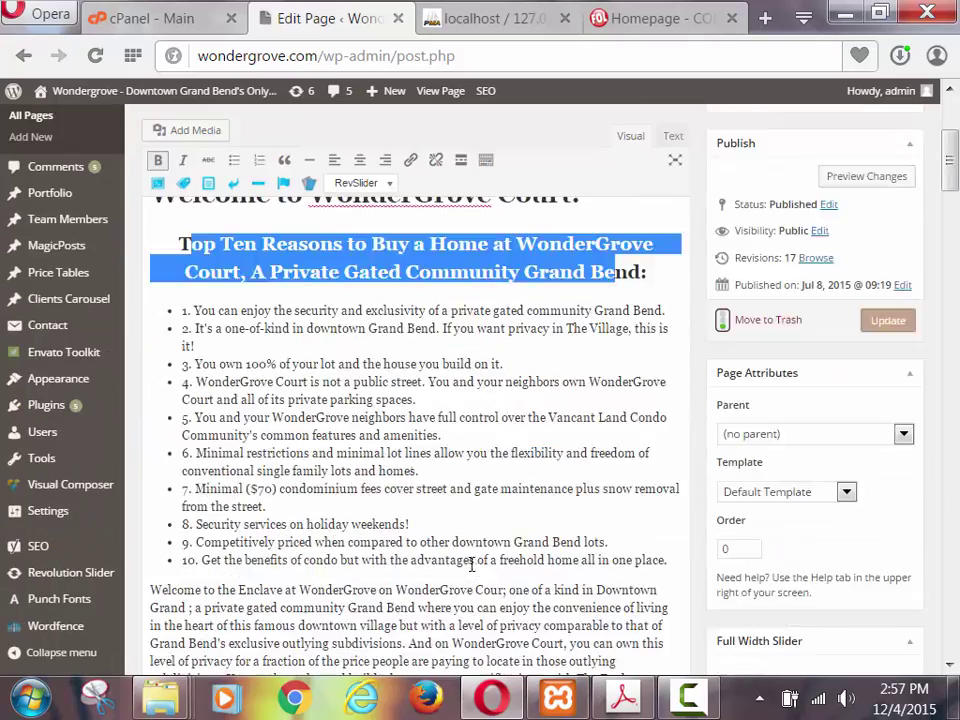
Step: Read through the page's body copy and section headings, then return to the top-ten list and the paragraph beneath it
scroll(471, 563, "down", 3)
scroll(395, 503, "down", 6)
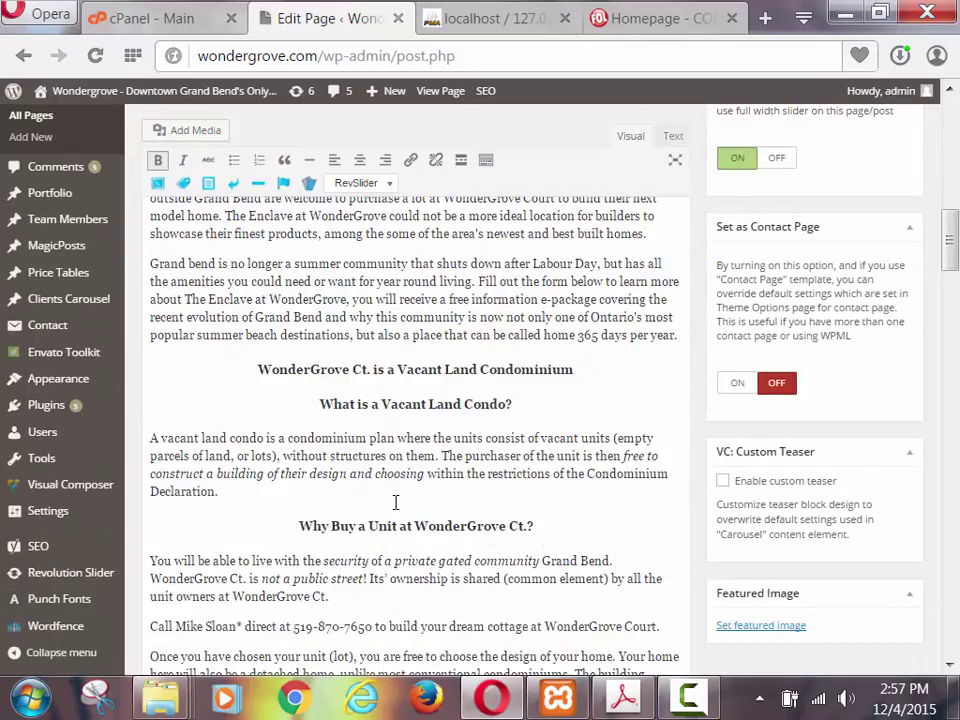
scroll(400, 515, "down", 5)
scroll(429, 446, "up", 12)
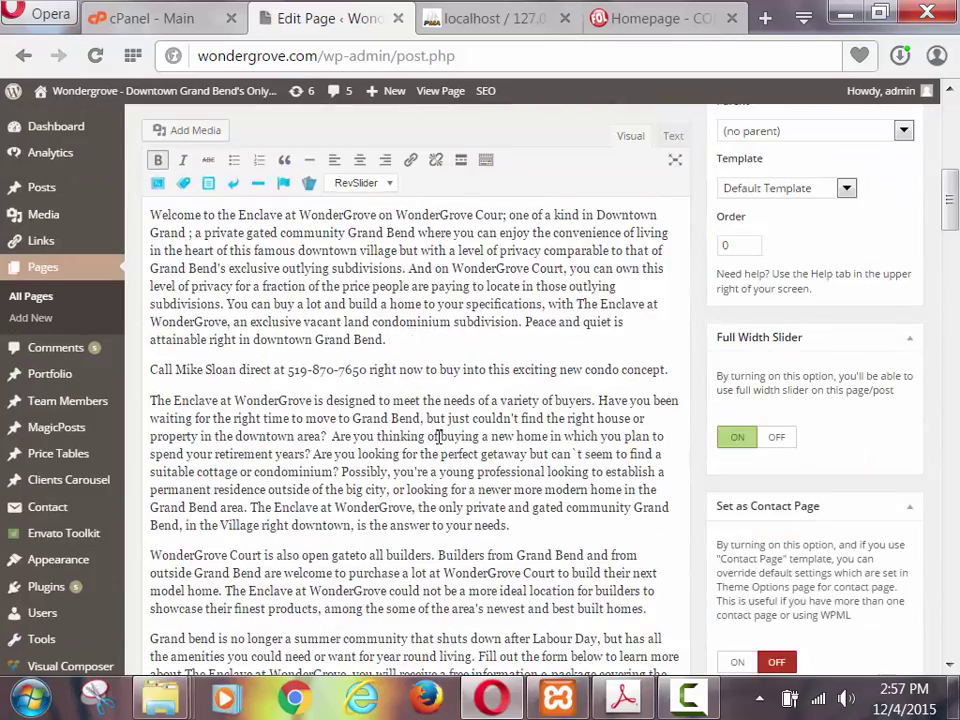
scroll(438, 437, "up", 8)
scroll(253, 494, "down", 4)
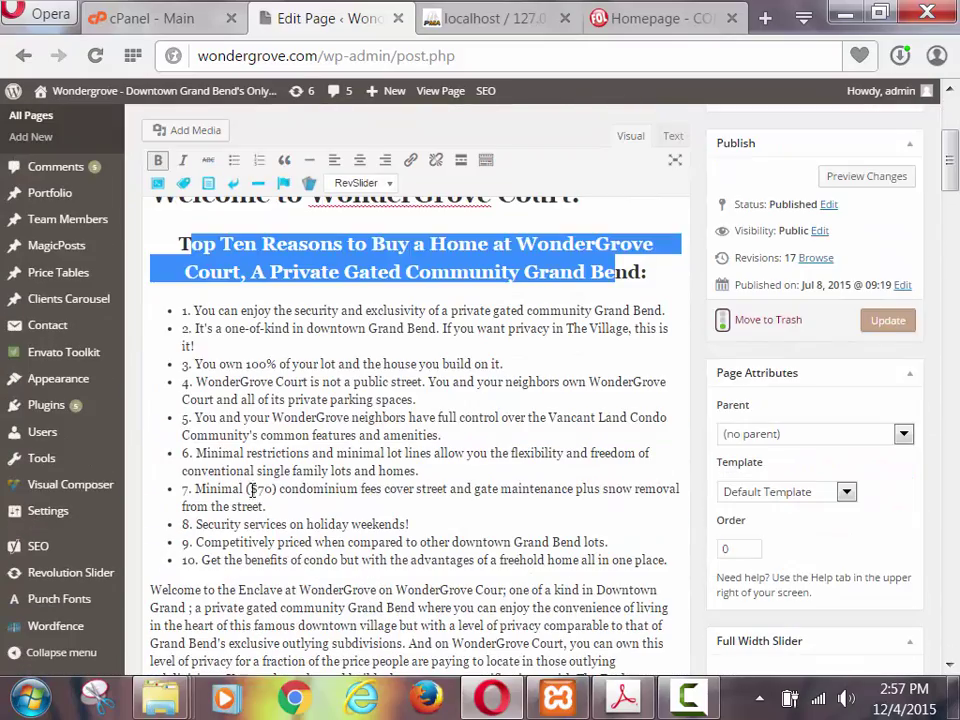
scroll(186, 246, "down", 3)
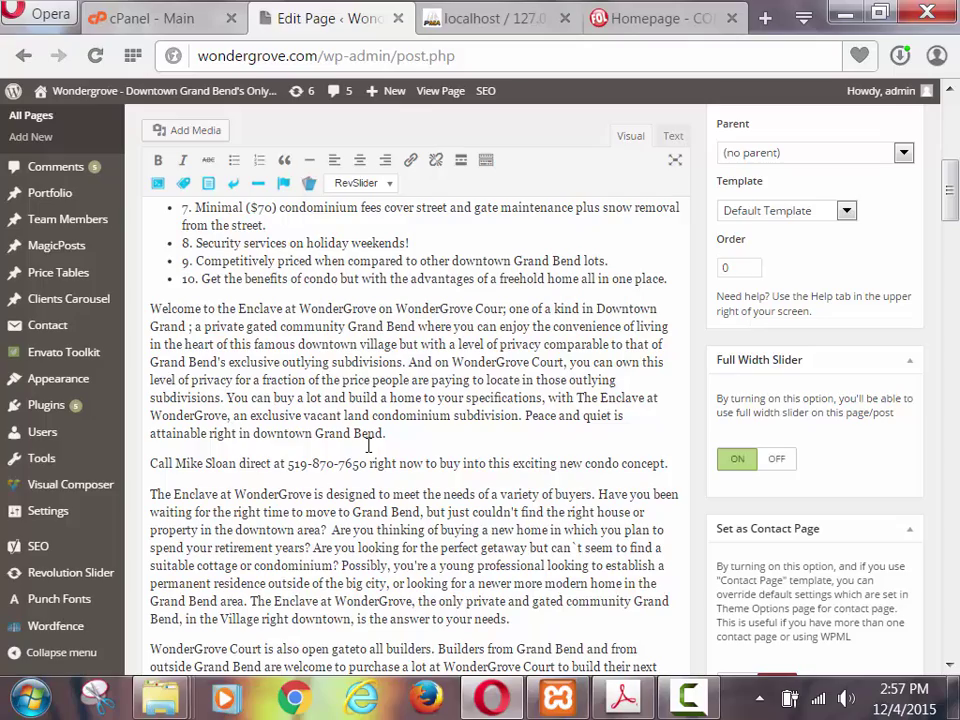
Step: Review the page's Yoast SEO content analysis, highlighting the keyword density result and reading the remaining checks
scroll(481, 295, "down", 12)
scroll(481, 295, "down", 1)
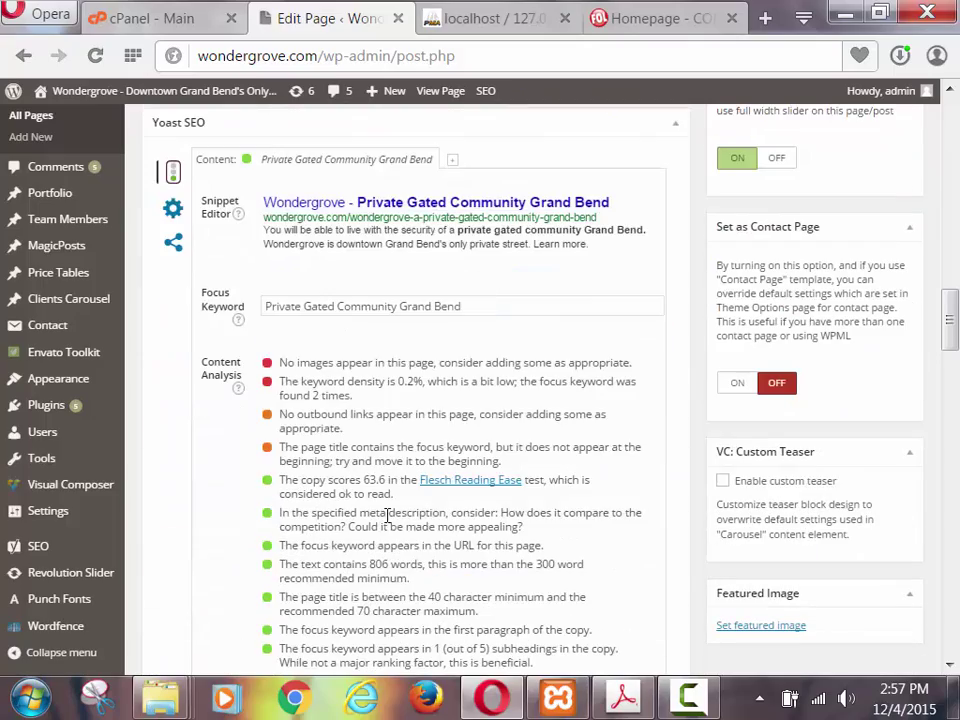
left_click_drag(360, 396, 270, 381)
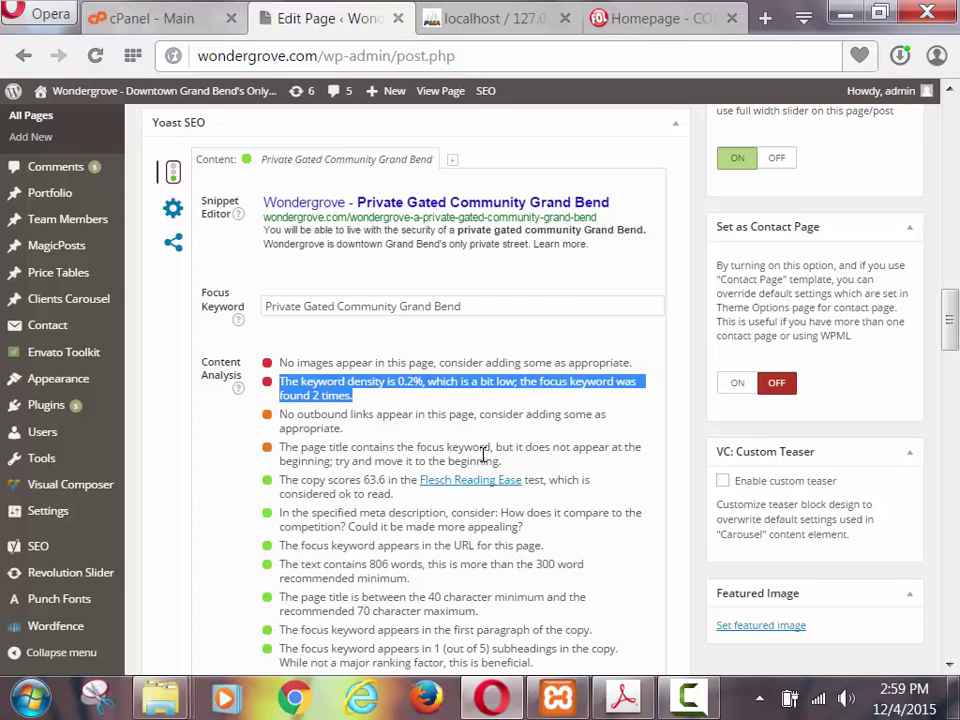
scroll(420, 300, "down", 1)
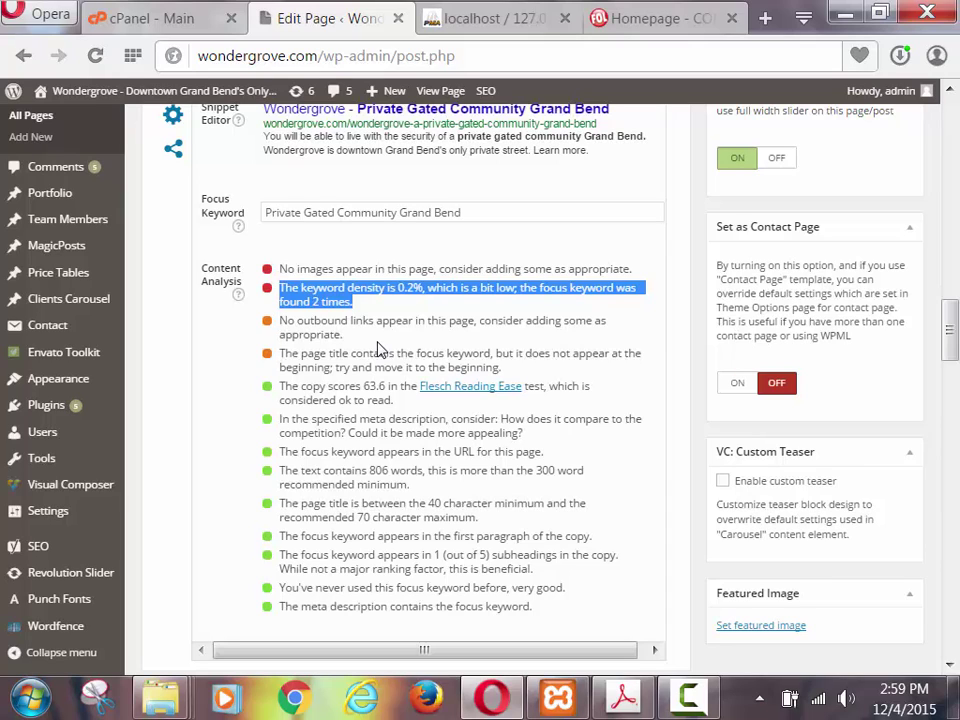
left_click(405, 318)
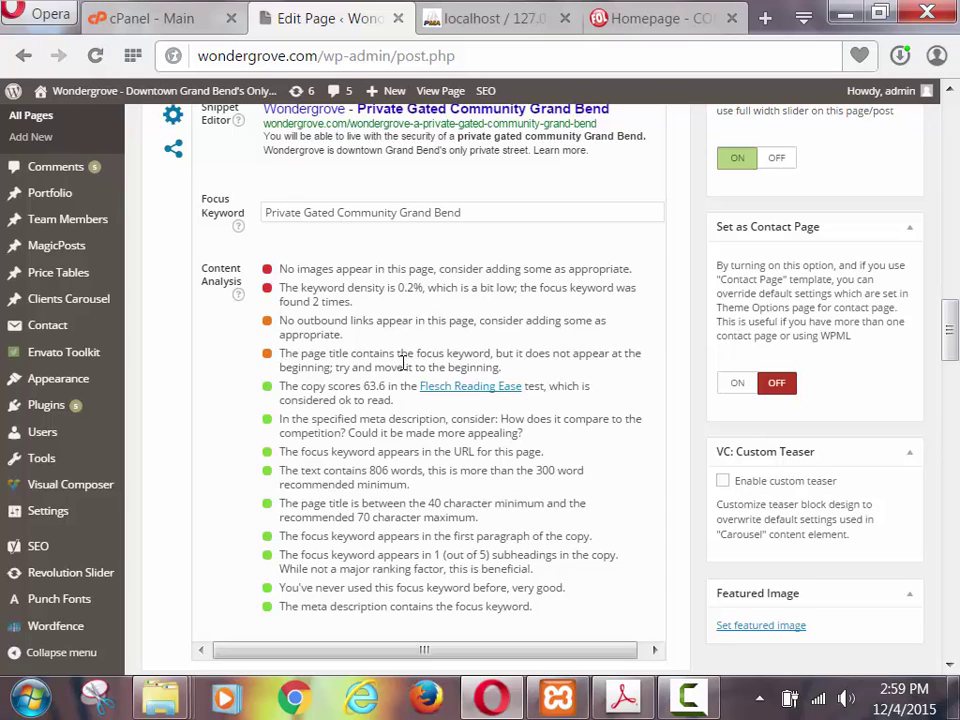
Step: Compare the "Welcome to WonderGrove Court!" heading and the subheading with the focus phrase "Private Gated Community Grand Bend" in the page title
scroll(403, 362, "up", 15)
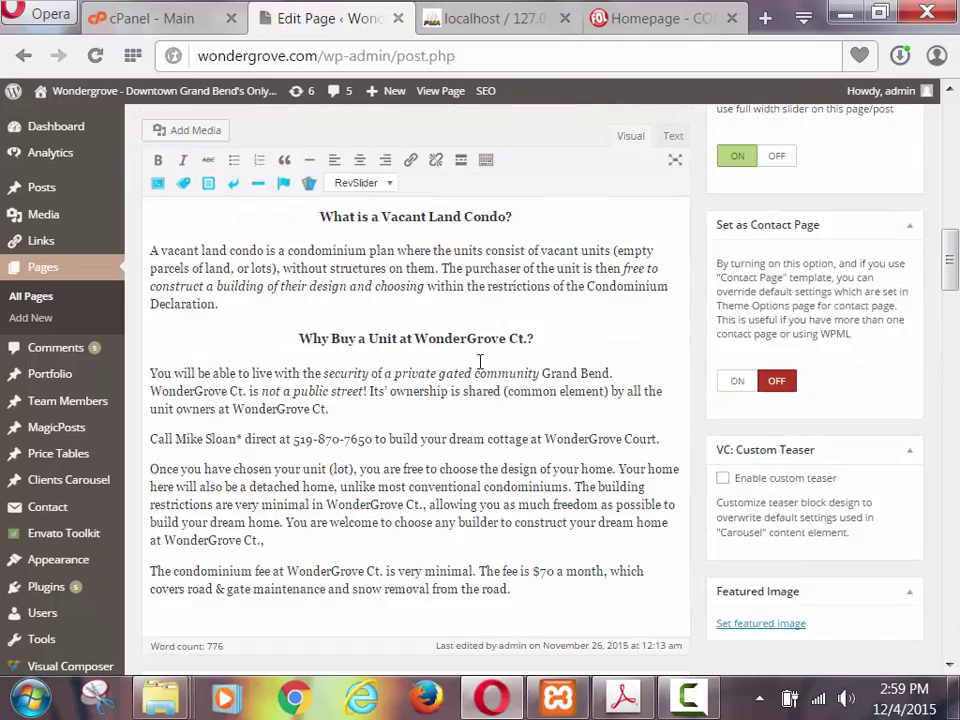
scroll(480, 362, "up", 10)
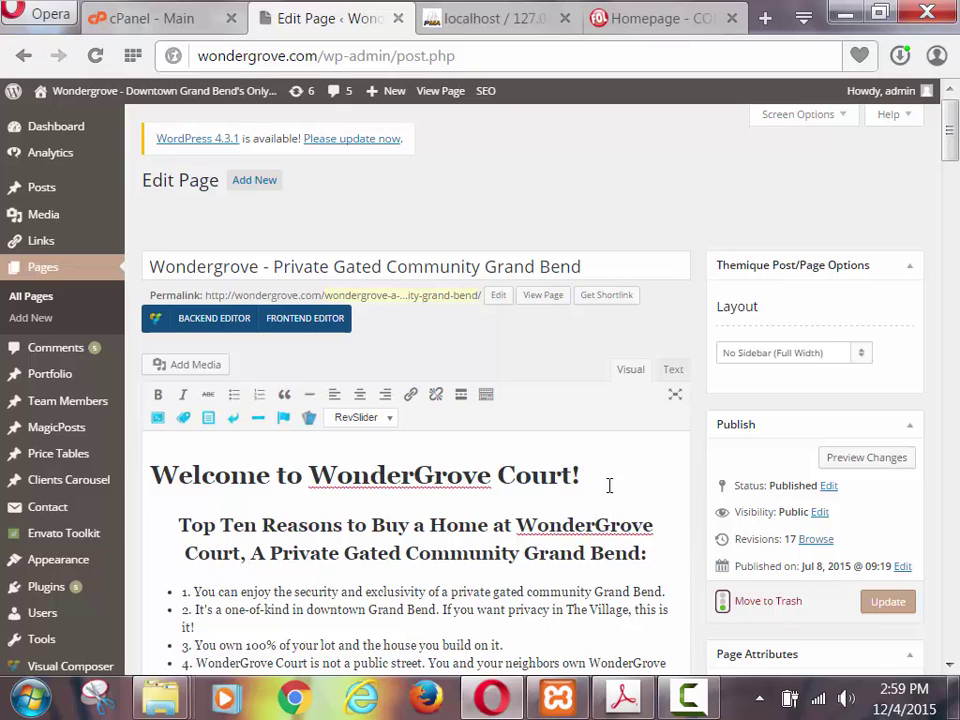
left_click_drag(608, 485, 155, 474)
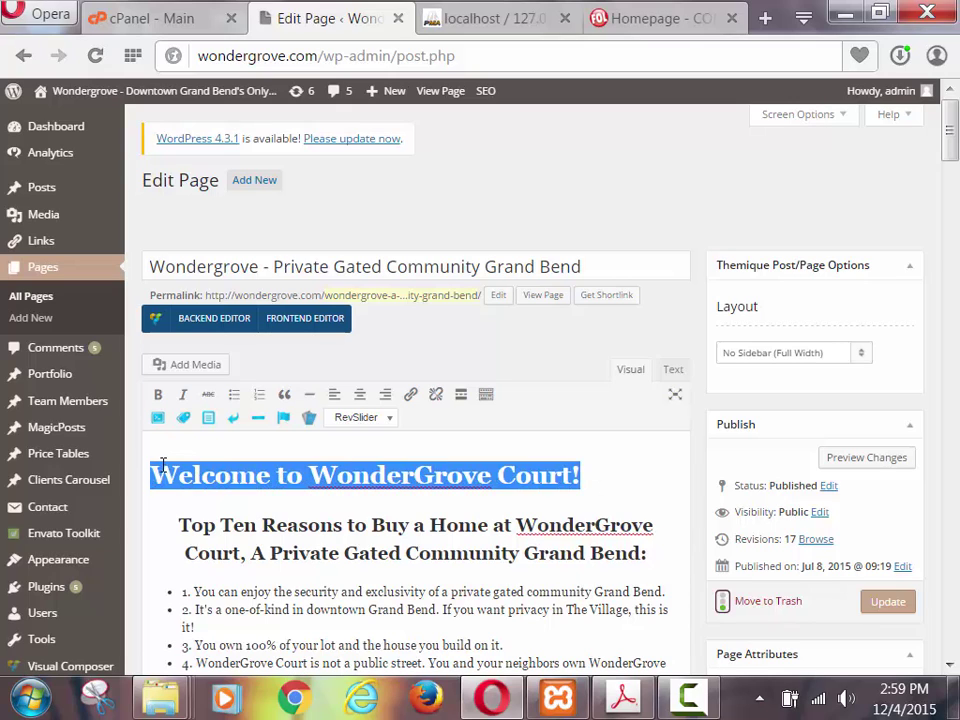
left_click(403, 527)
scroll(405, 530, "down", 1)
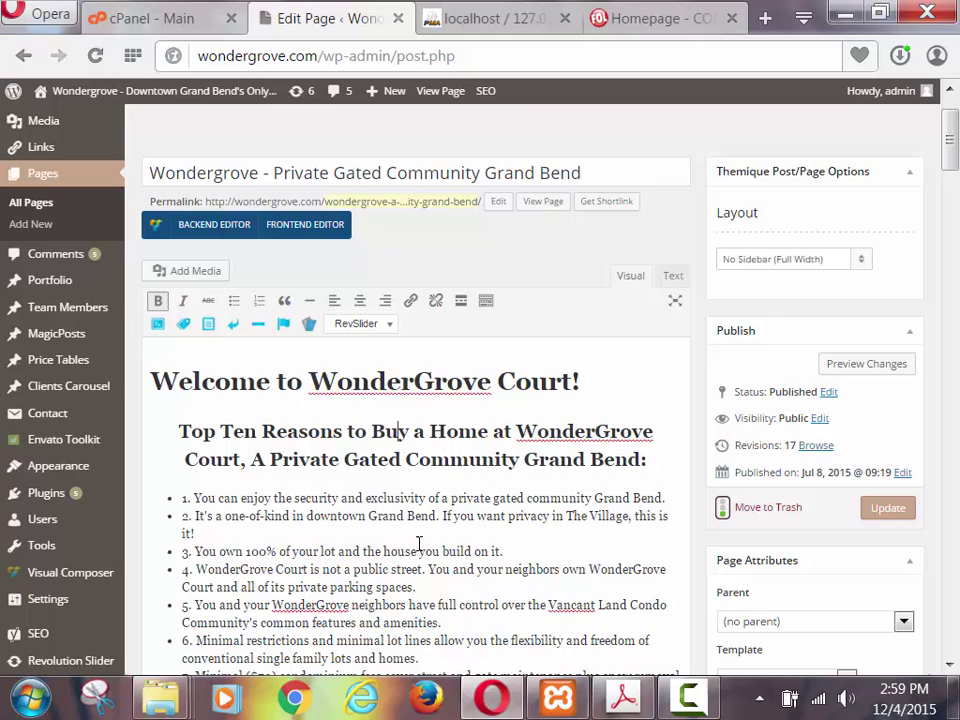
left_click(396, 431)
left_click_drag(273, 172, 584, 172)
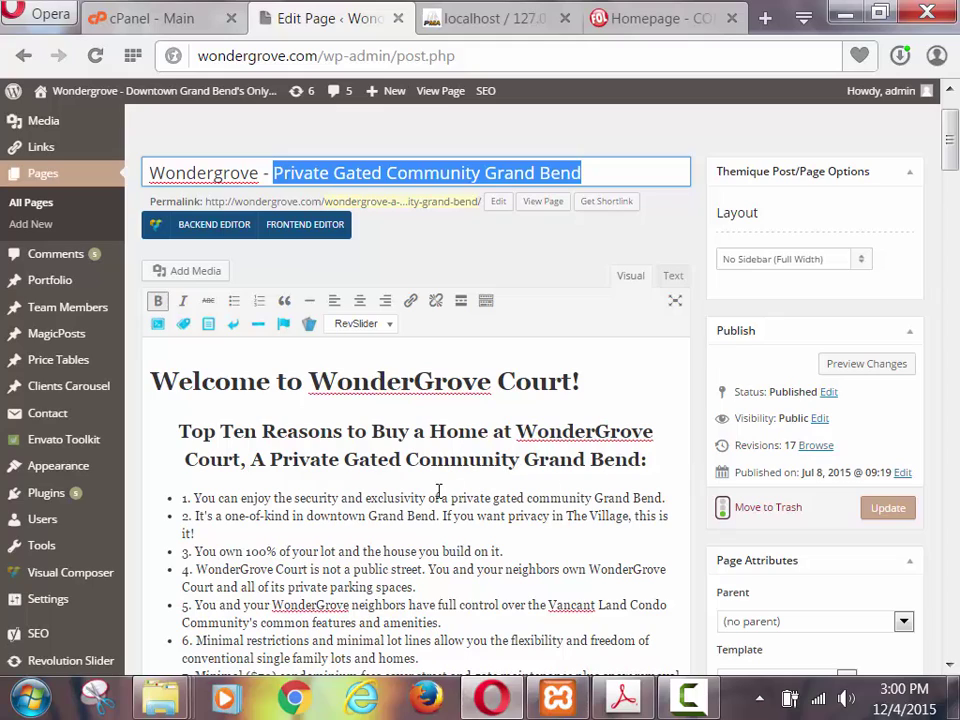
scroll(440, 494, "down", 2)
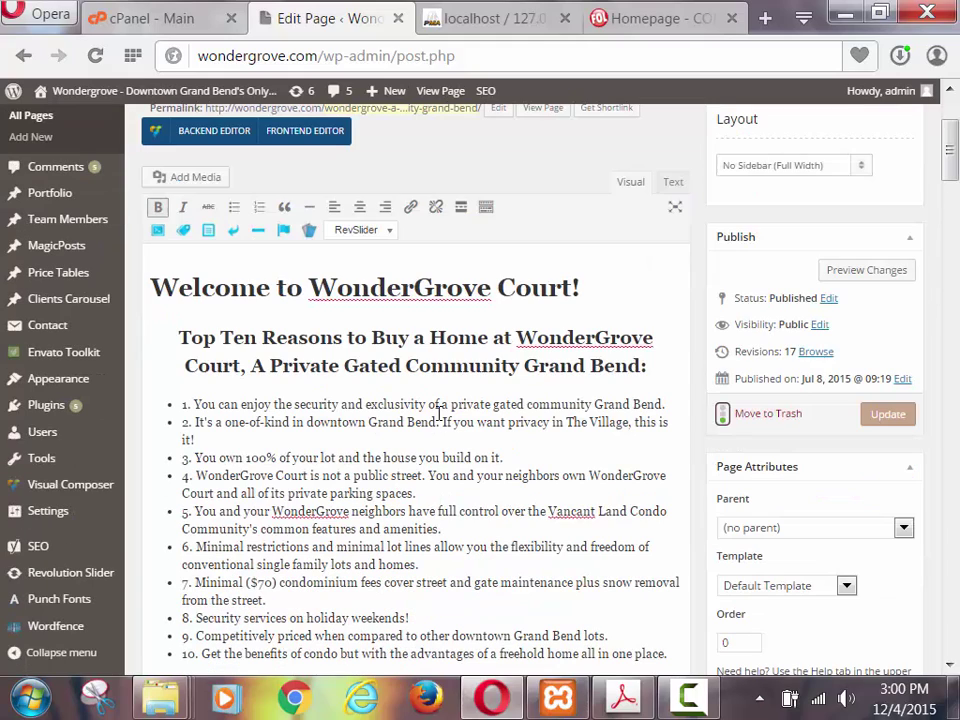
Step: Switch to Acrobat to check the link and heading optimization requirements, and return to the page editor in Opera
left_click(622, 697)
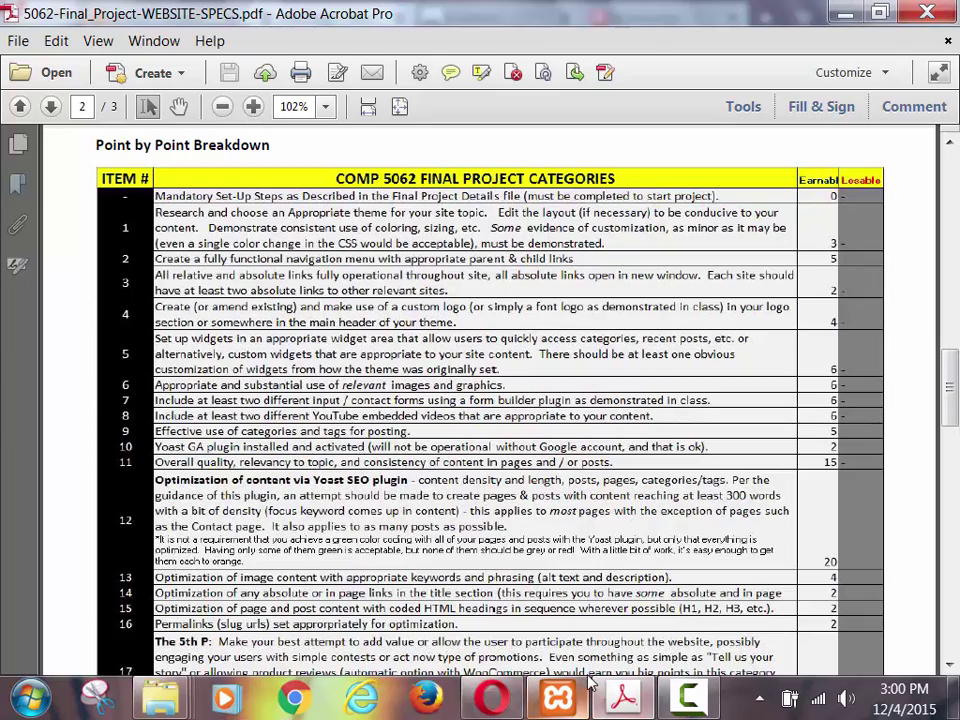
left_click(632, 702)
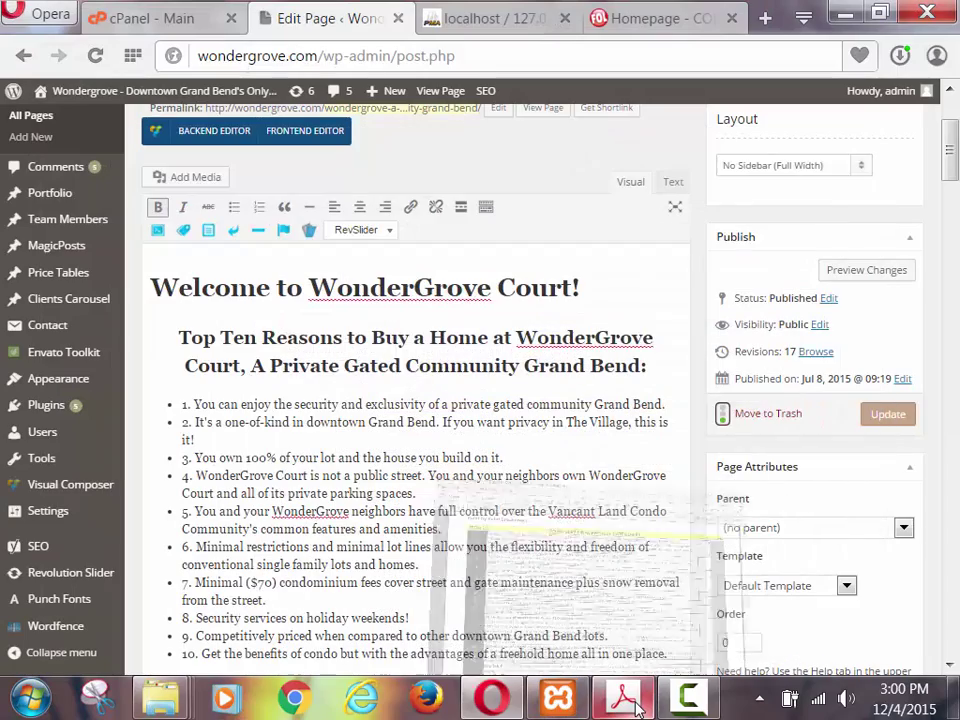
mouse_move(122, 275)
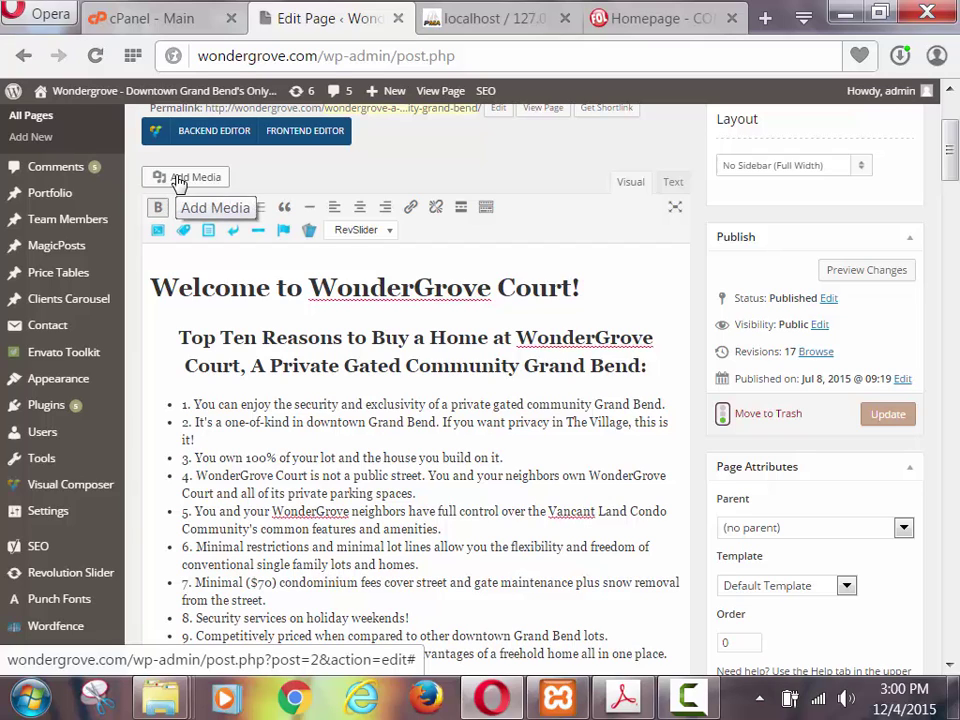
left_click(625, 700)
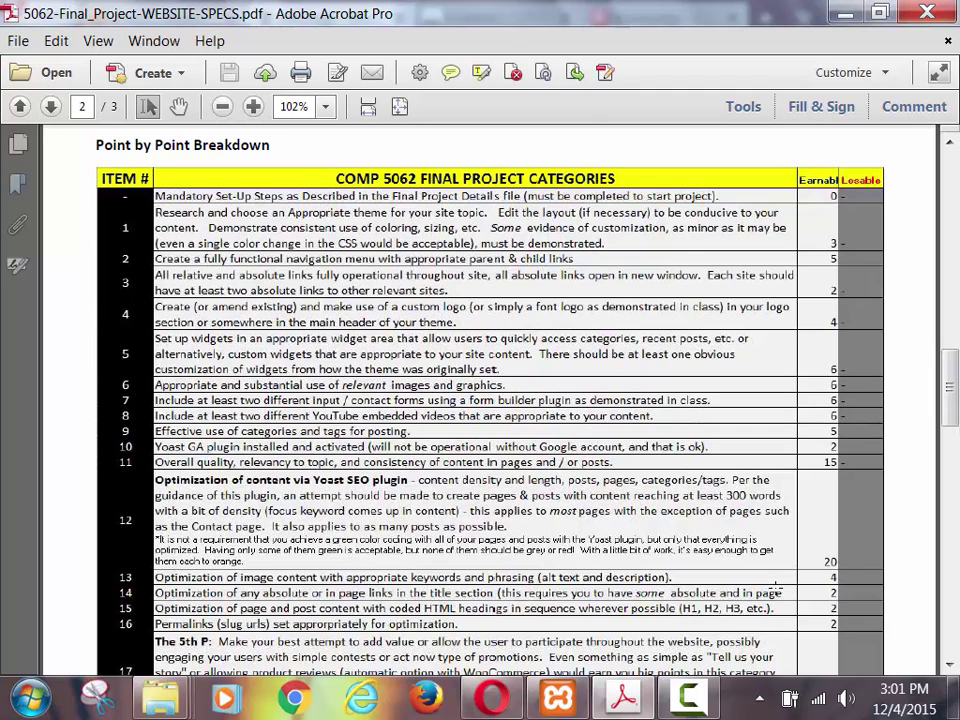
left_click(845, 12)
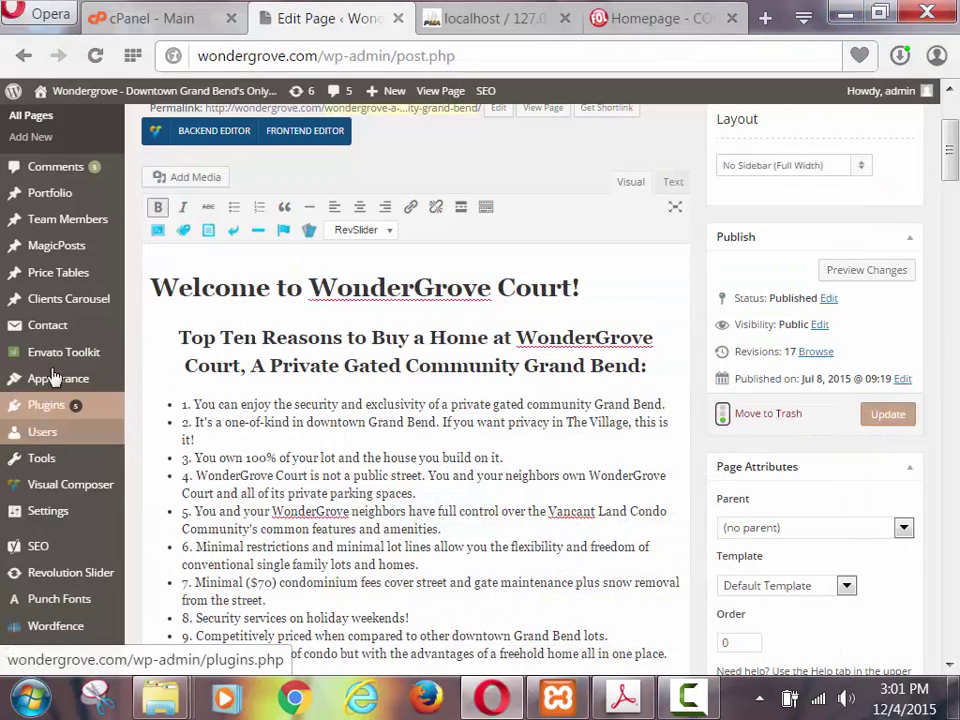
Step: Open the Zoning page from the list of all pages and show its content as HTML text
mouse_move(58, 272)
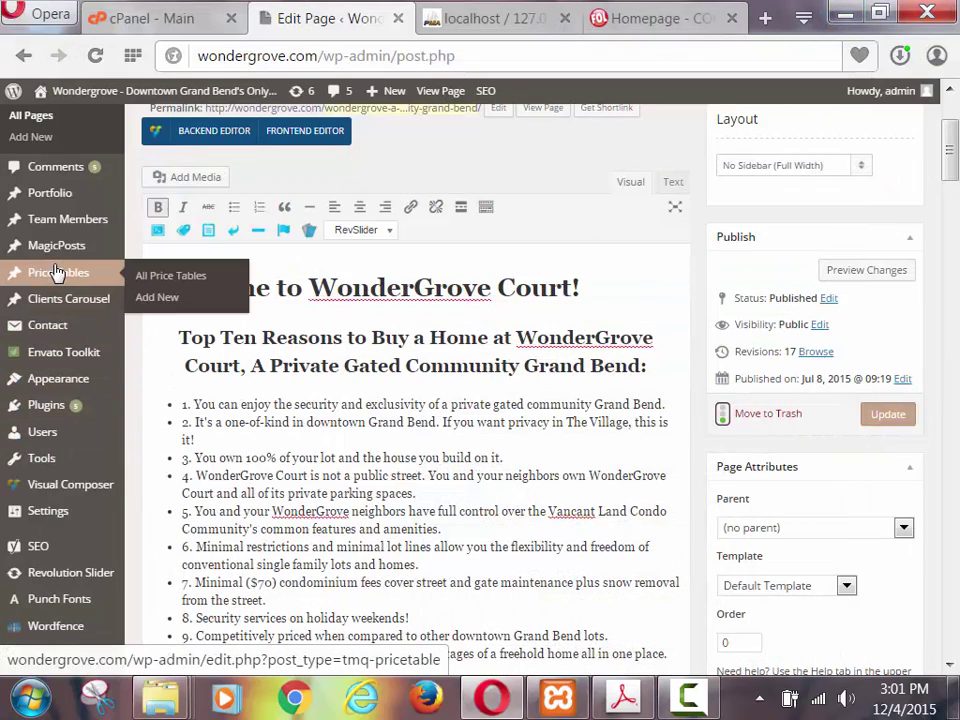
scroll(58, 272, "up", 2)
left_click(30, 296)
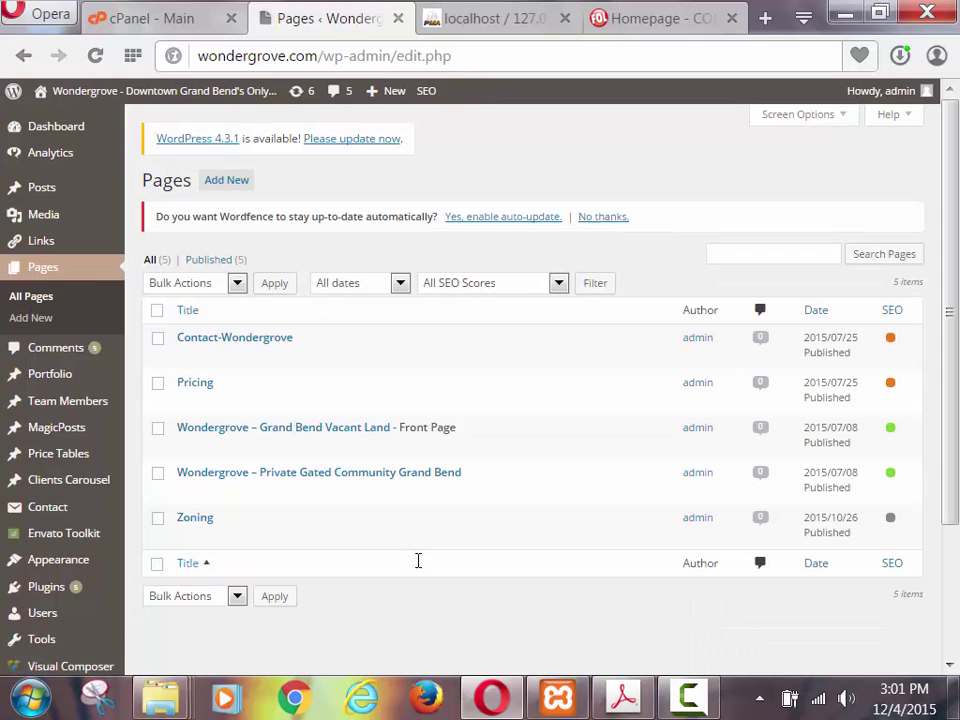
left_click(186, 536)
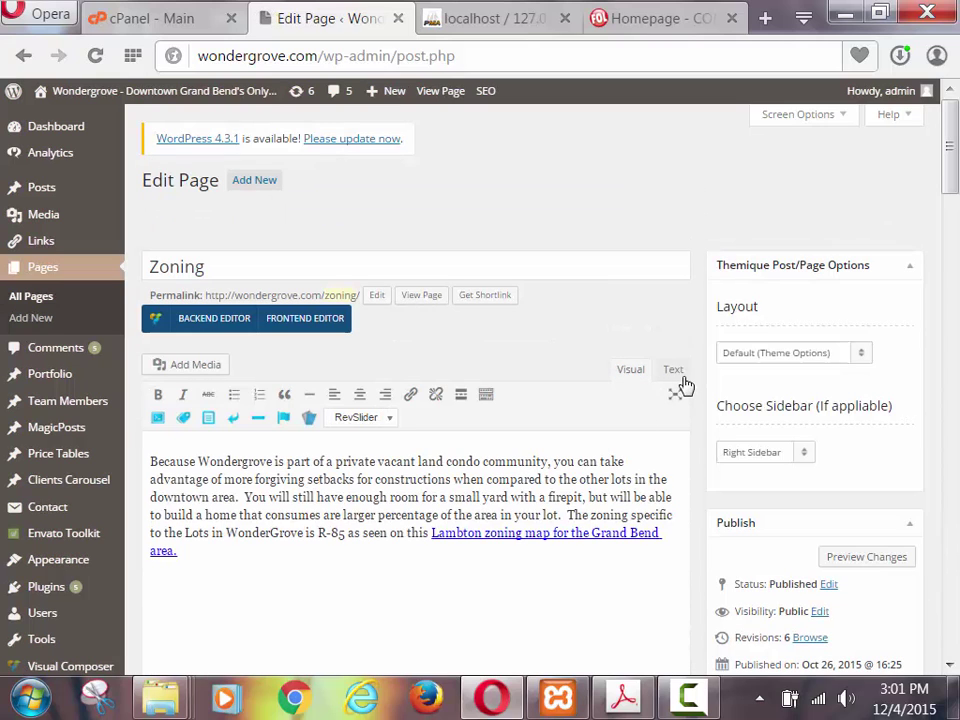
left_click(683, 379)
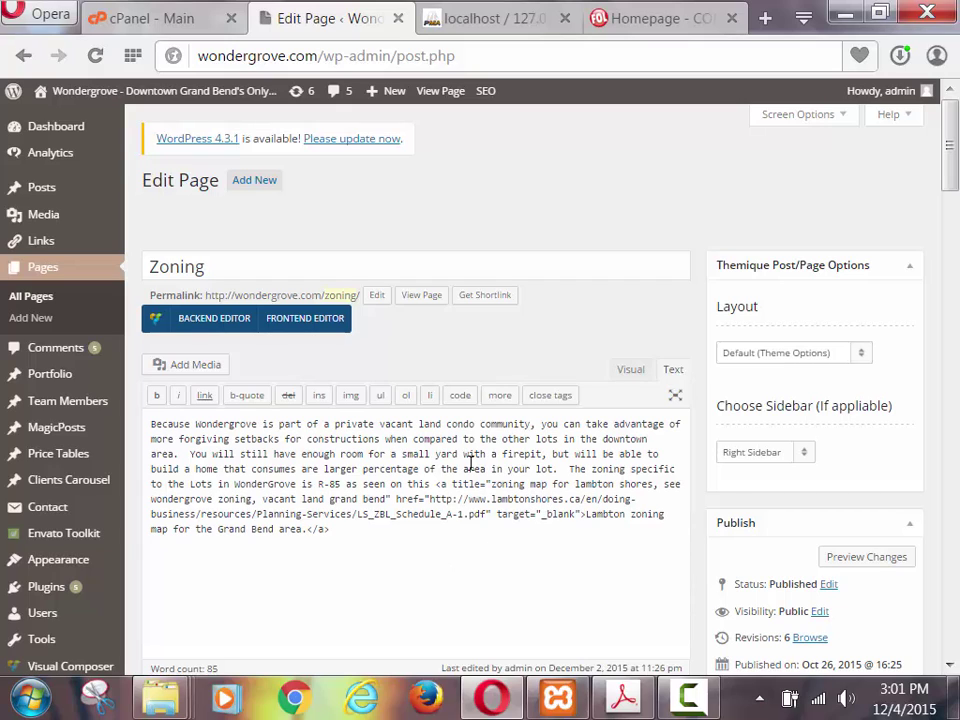
Step: Move the title attribute of the Lambton zoning map link from before href to after target="_blank"
left_click(452, 484)
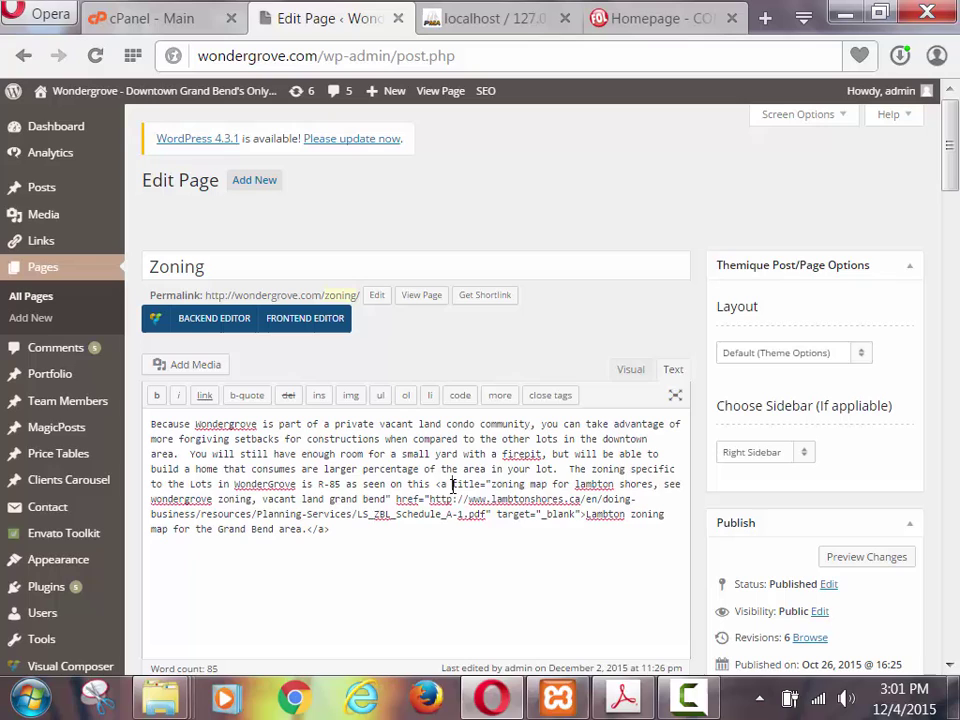
left_click_drag(452, 484, 398, 497)
key("ctrl+c")
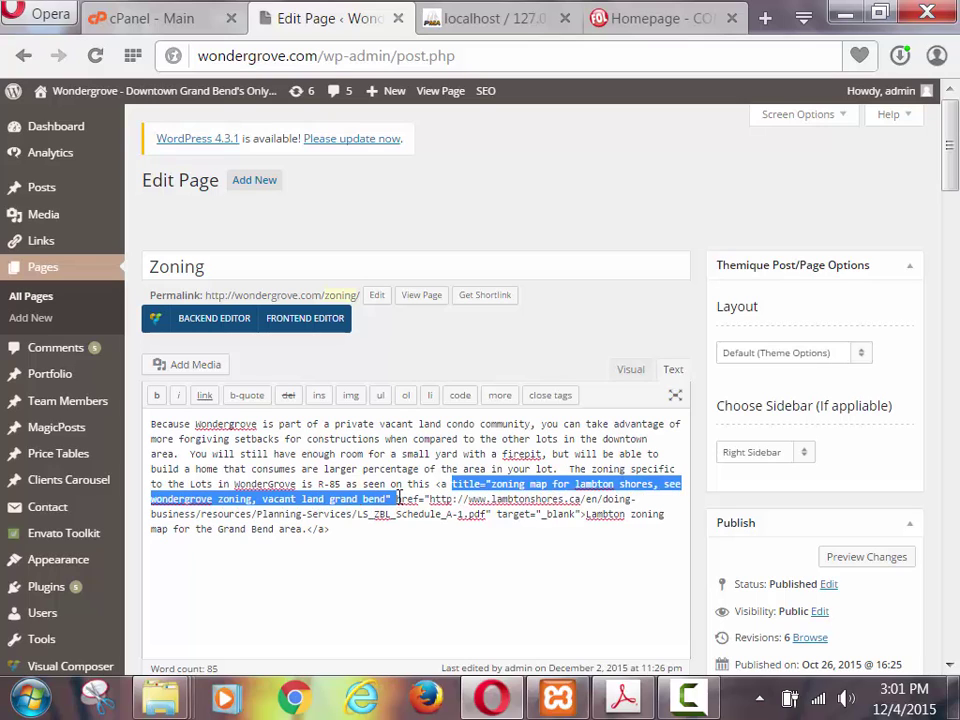
key("BackSpace")
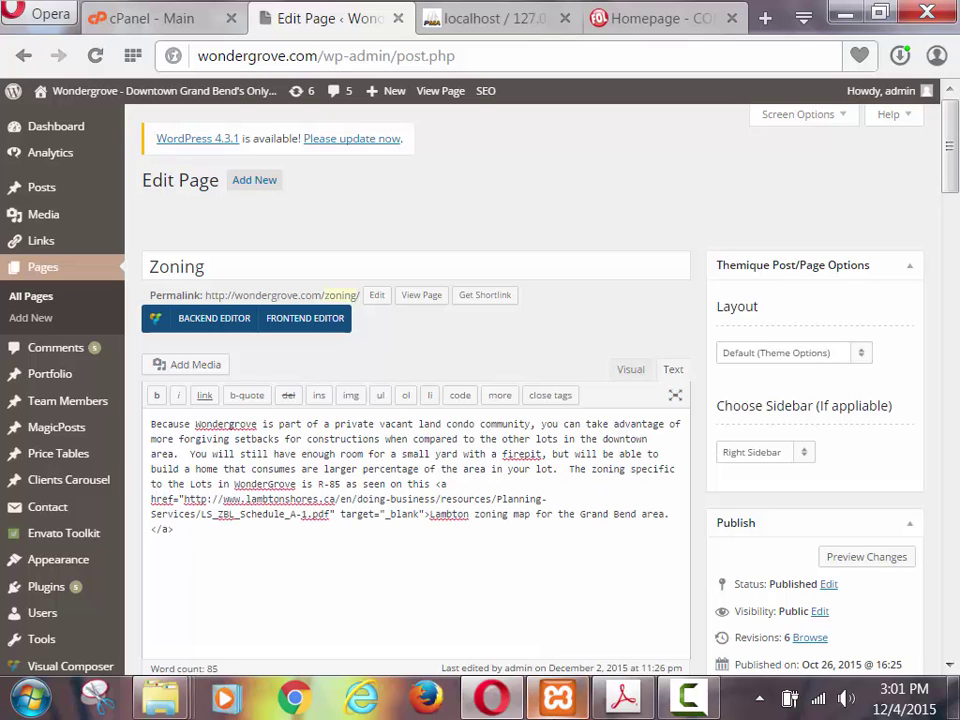
key("BackSpace")
mouse_move(576, 710)
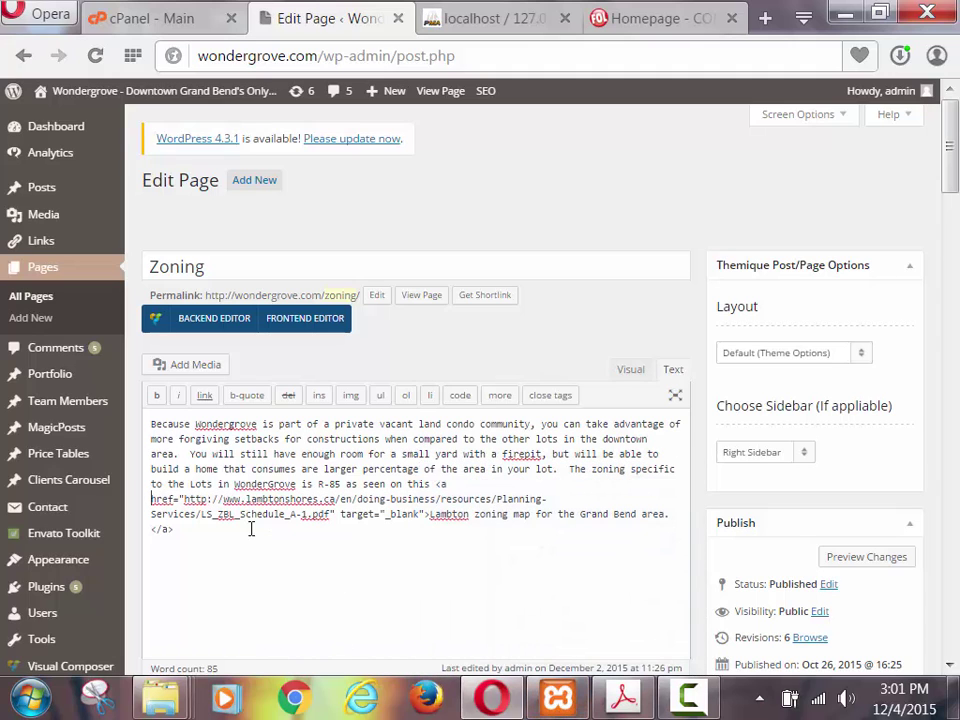
left_click(424, 514)
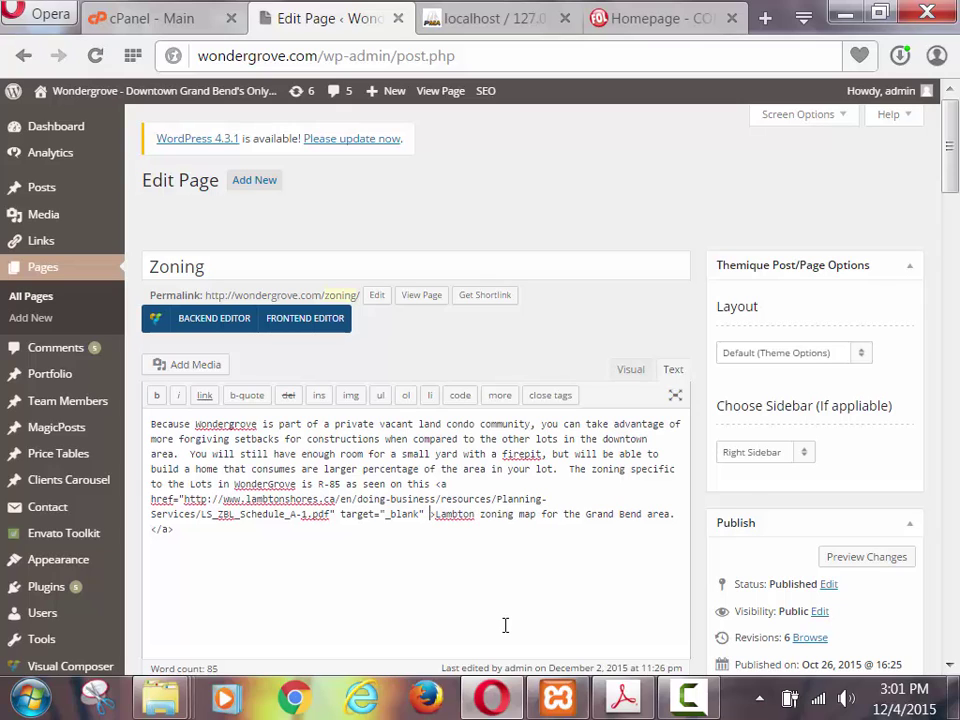
key("ctrl+v")
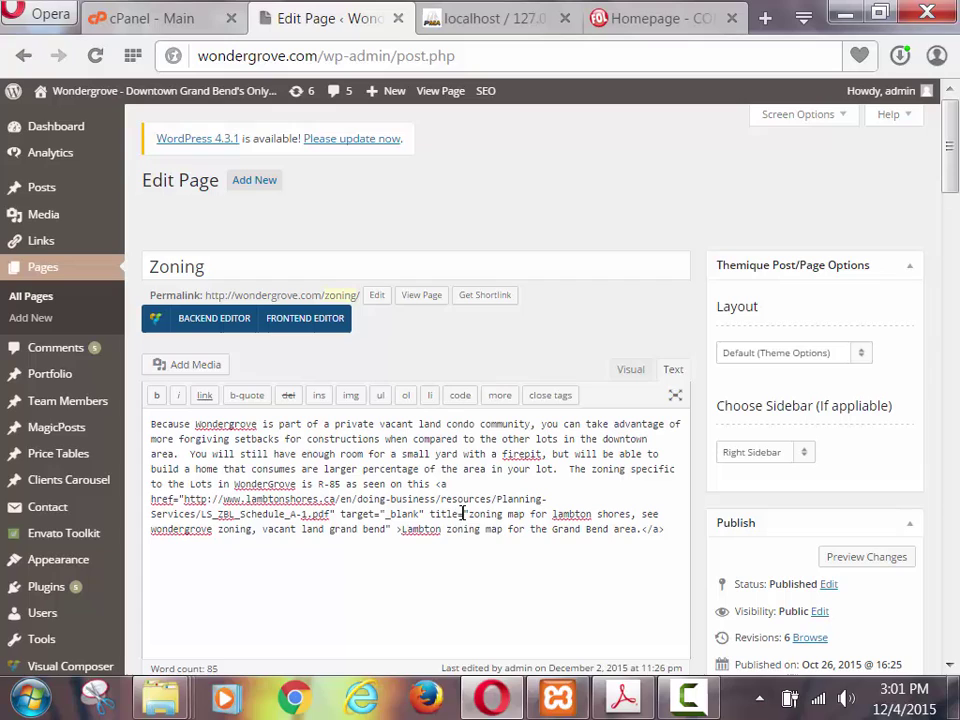
Step: Inspect the link's title value in the HTML, and view the live Zoning page
double_click(462, 513)
left_click(525, 606)
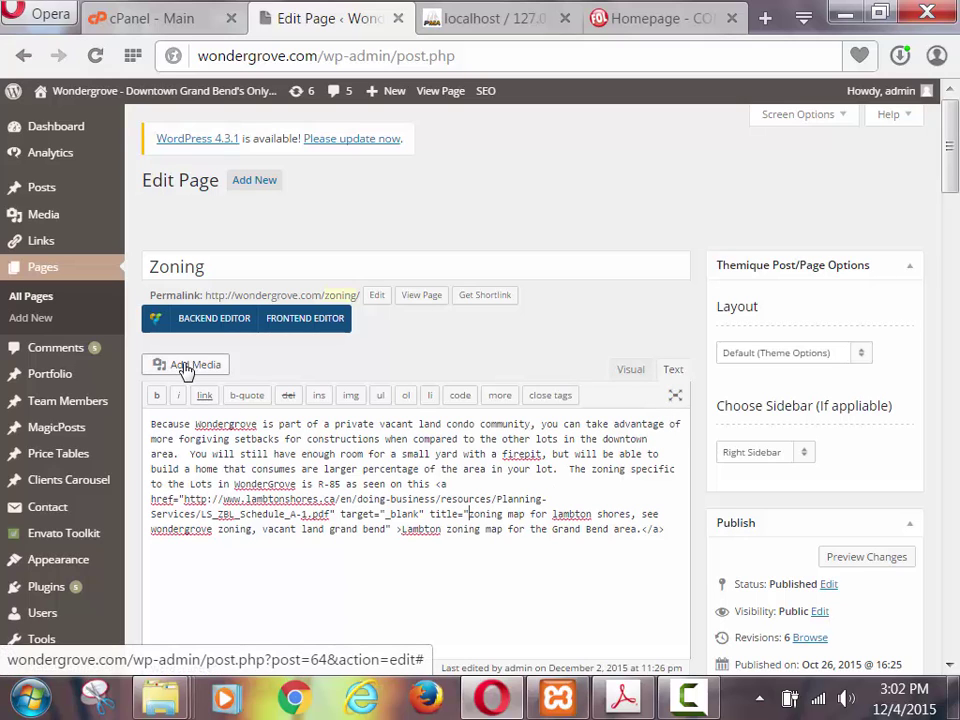
left_click(420, 295)
left_click(544, 421)
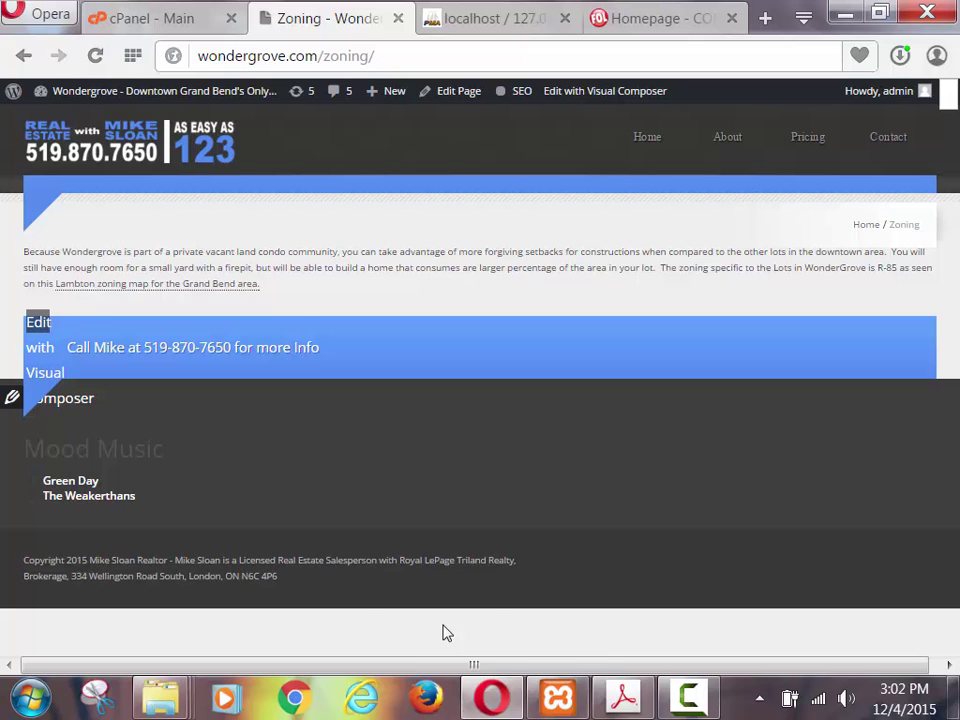
Step: Switch to Acrobat and read the remaining project categories, including permalinks, the 5th P and the submission deductions
left_click(624, 700)
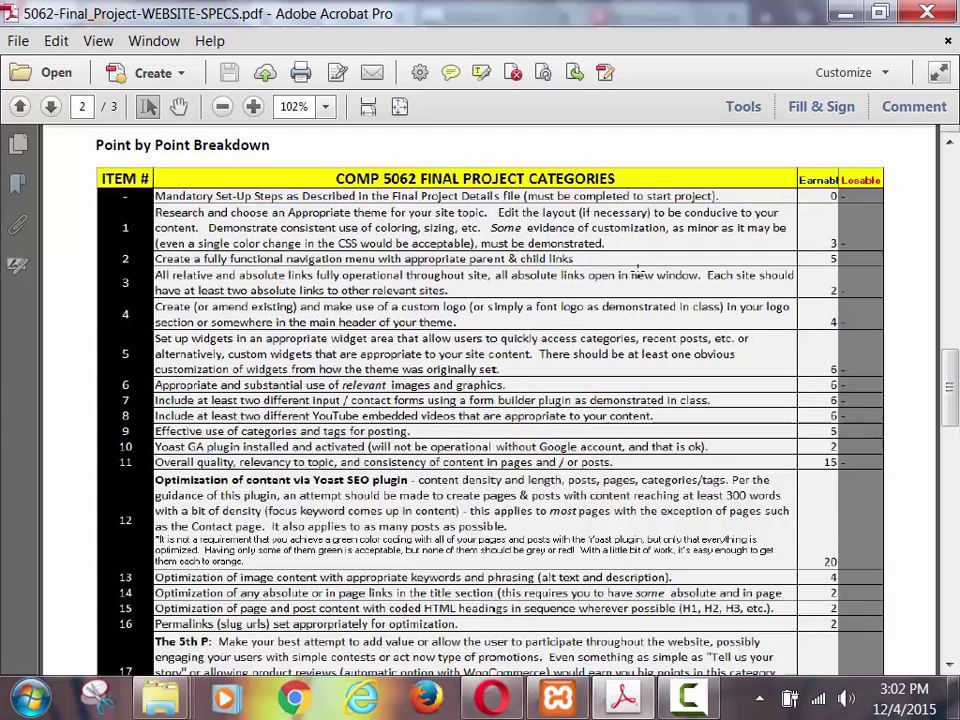
scroll(636, 285, "down", 1)
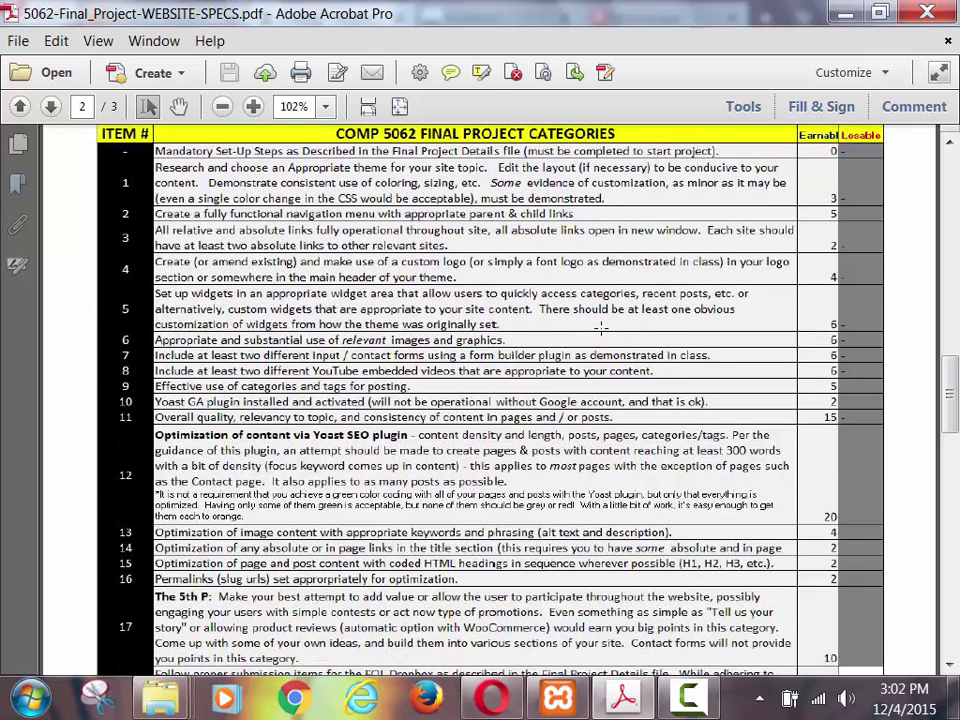
scroll(601, 327, "down", 4)
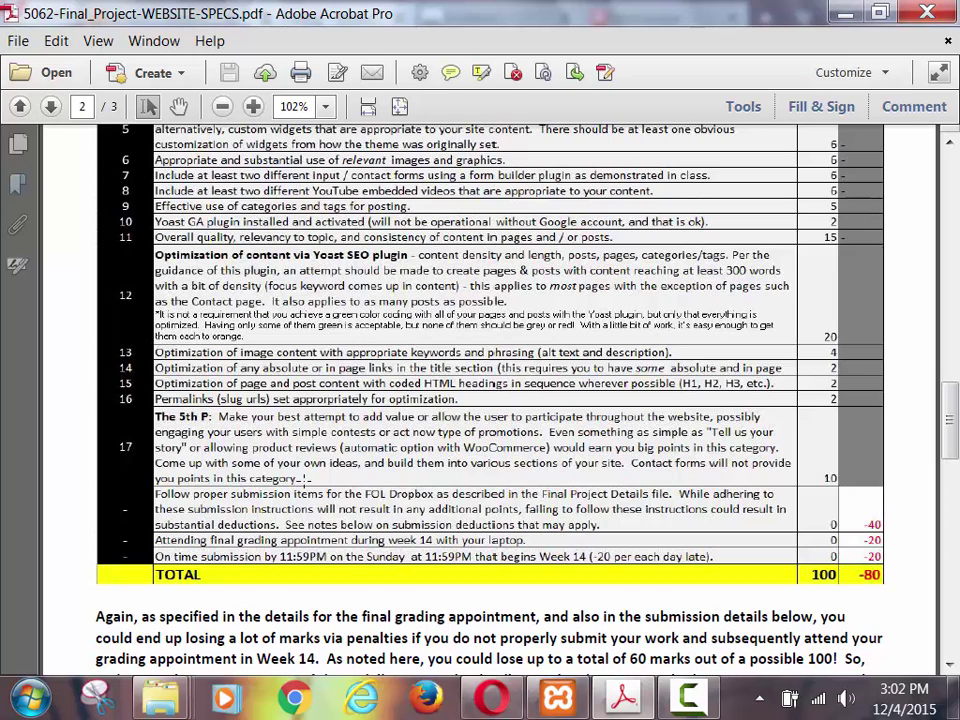
scroll(303, 478, "up", 2)
scroll(305, 472, "down", 2)
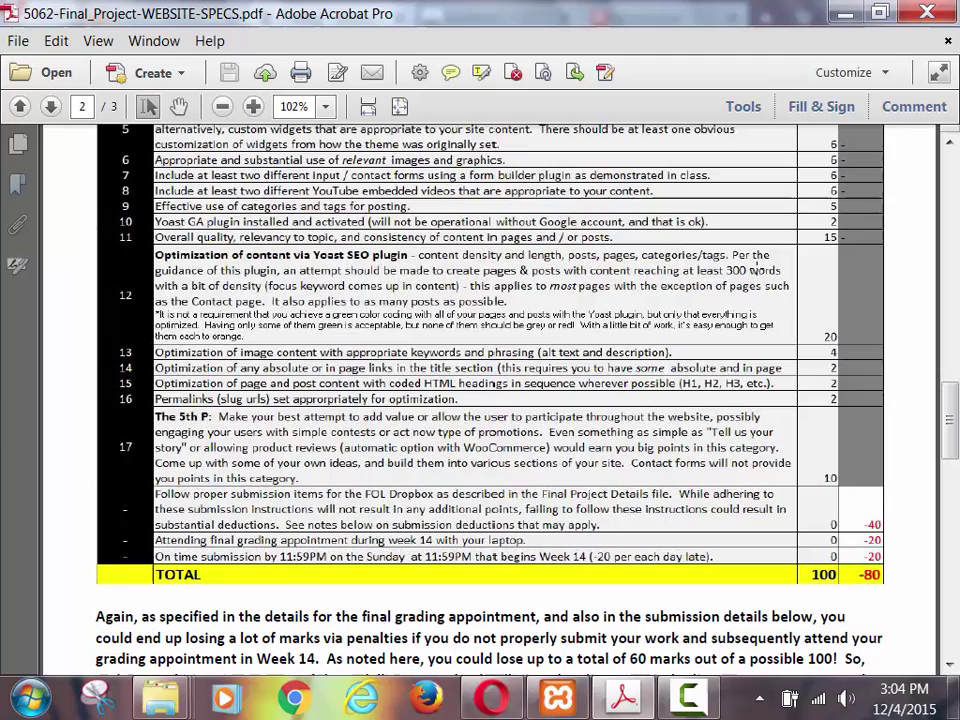
Step: Review the point-by-point breakdown of the COMP 5062 final project categories and close the specifications PDF
left_click_drag(952, 413, 951, 392)
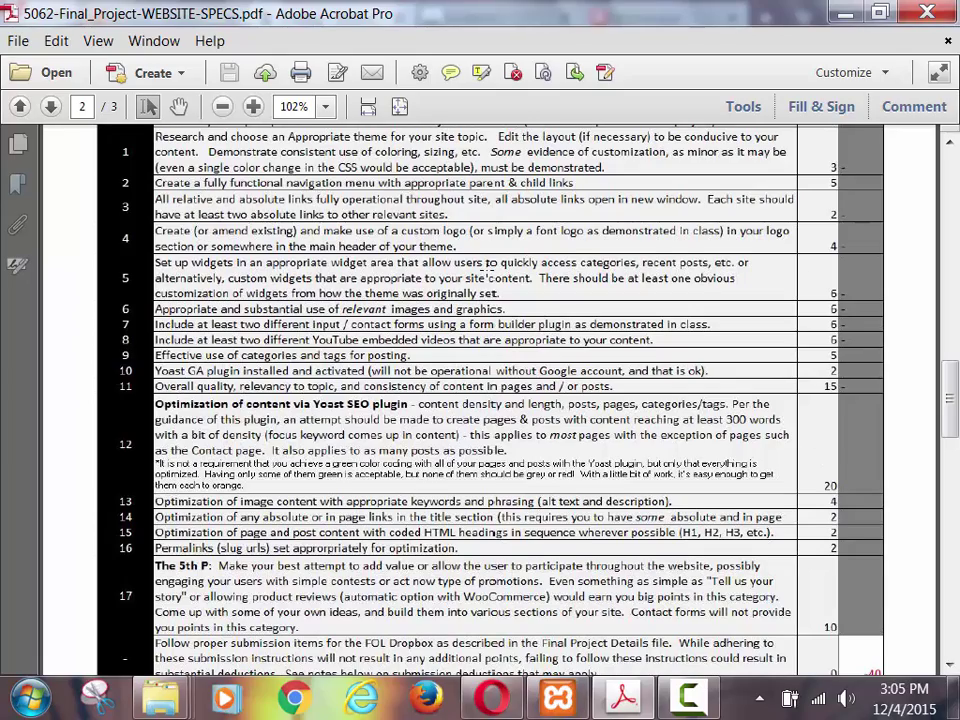
scroll(488, 265, "down", 1)
scroll(488, 265, "up", 3)
scroll(487, 331, "down", 4)
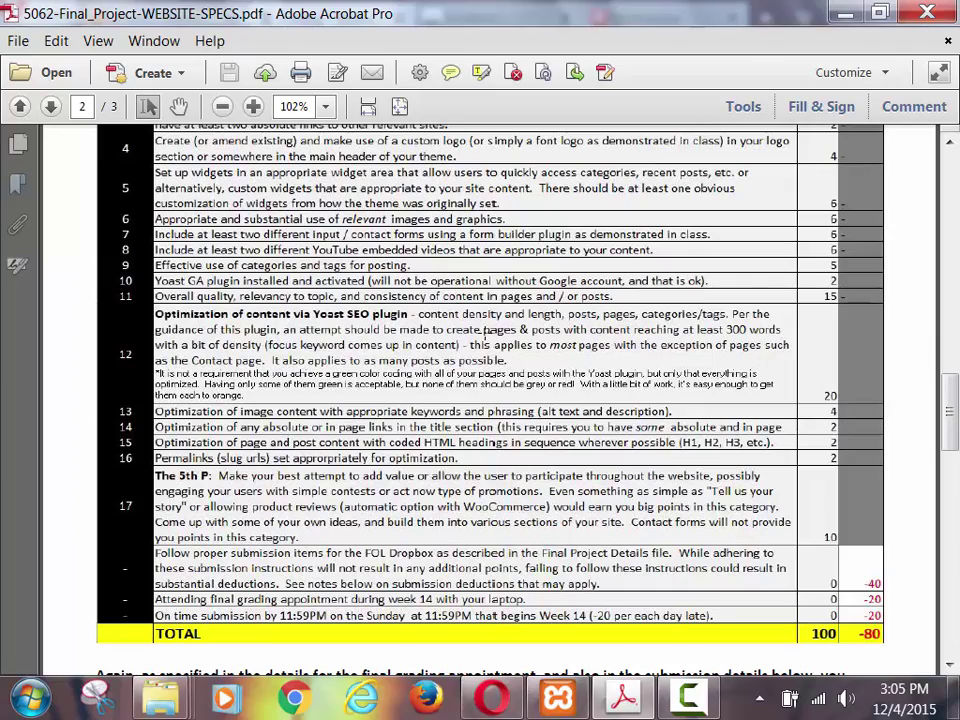
scroll(487, 330, "up", 12)
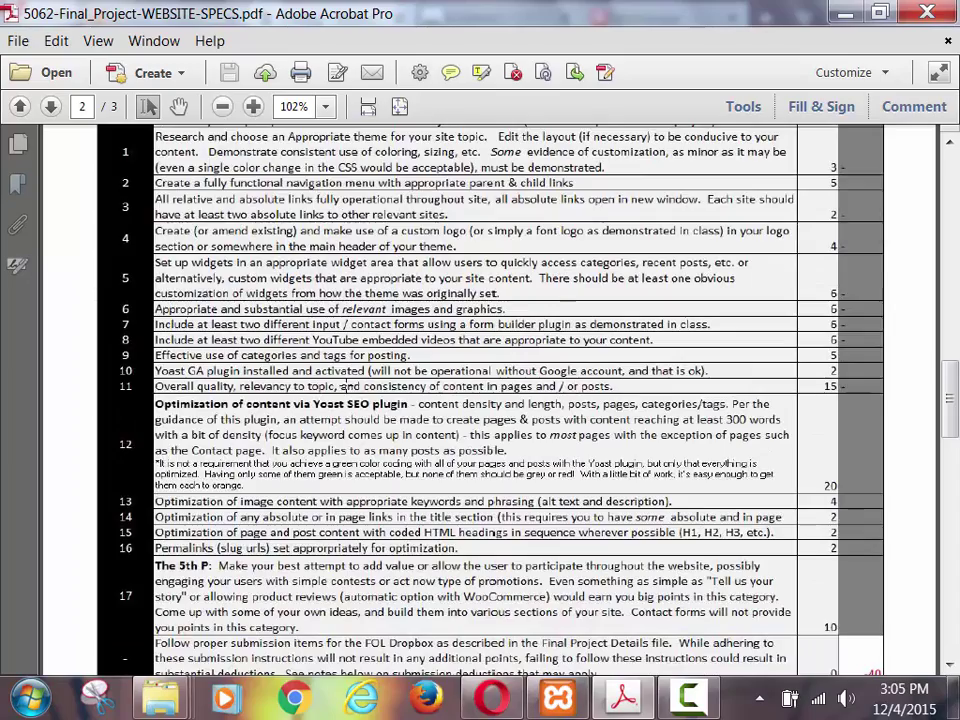
scroll(430, 368, "down", 12)
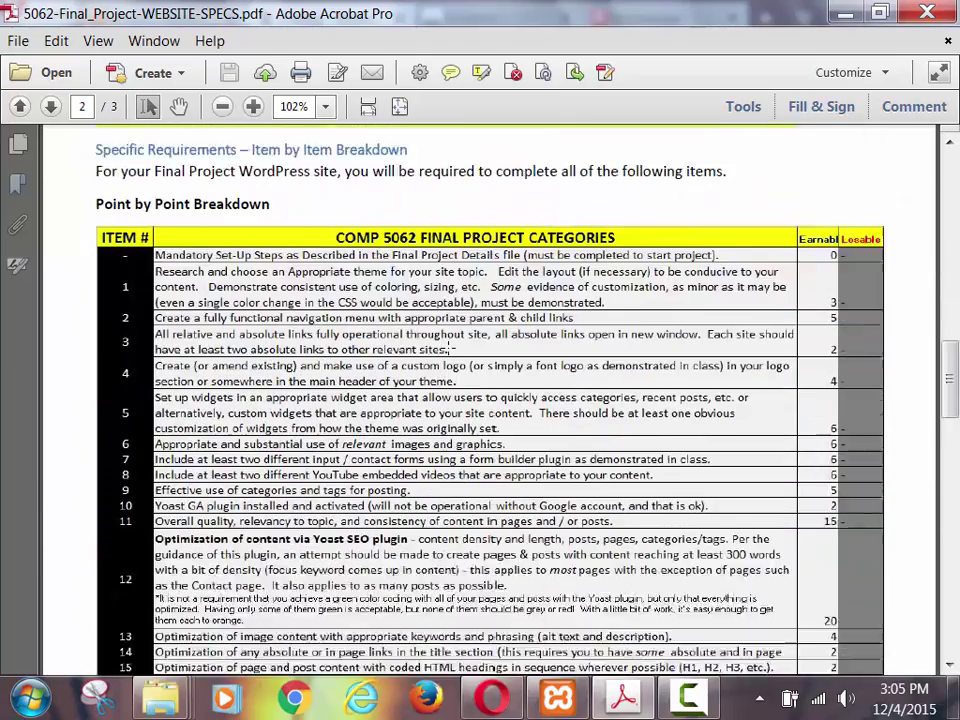
left_click(937, 12)
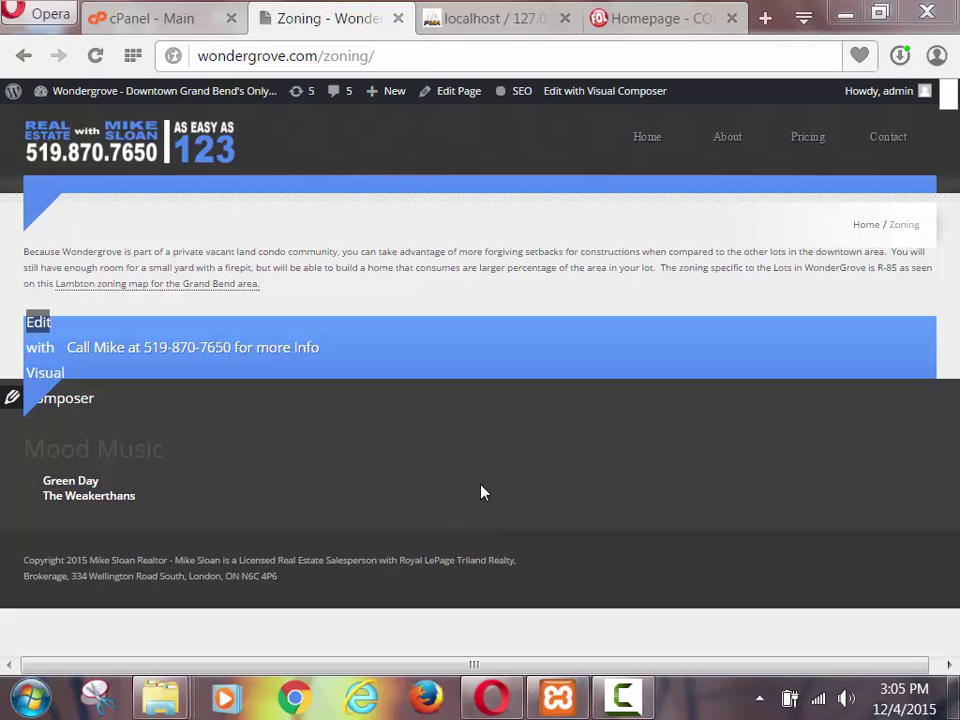
left_click(622, 697)
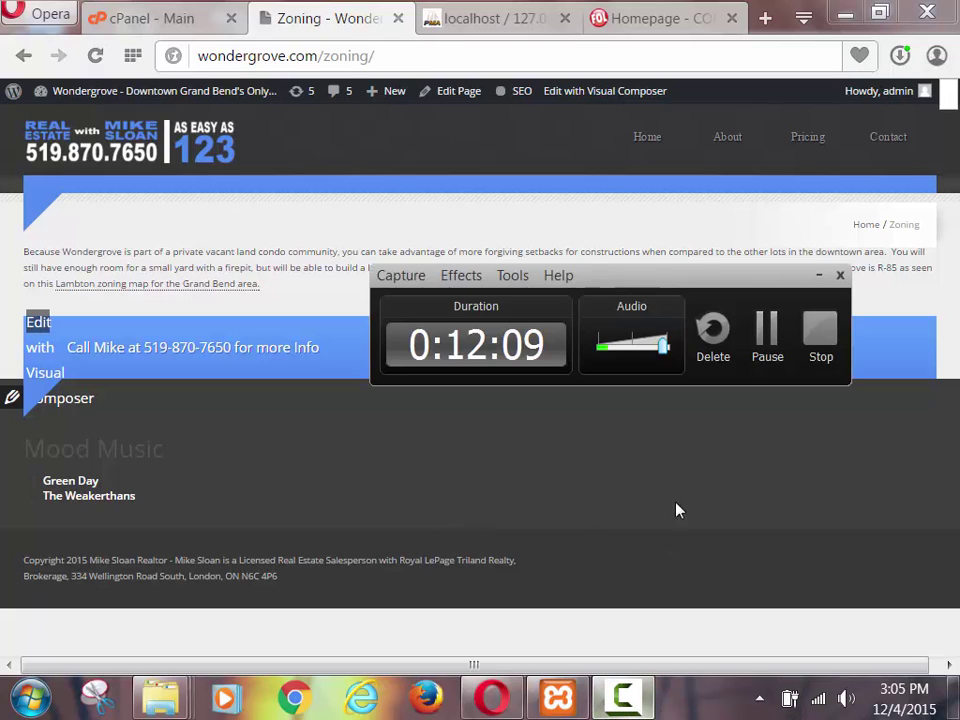